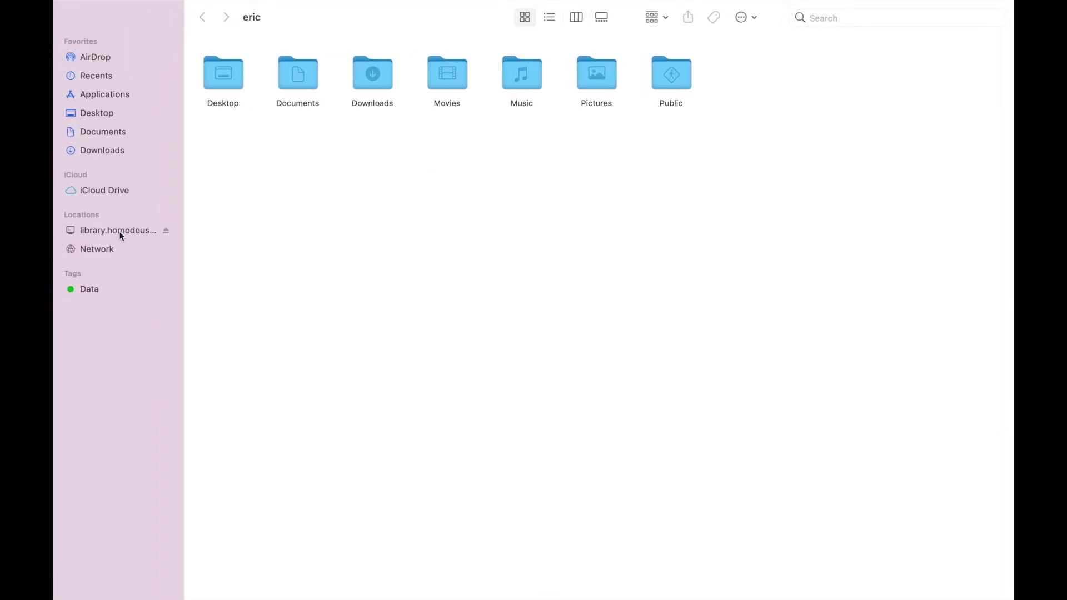
Connect to library.homodeus.local from the Finder sidebar to list its user and homes shares
left_click(101, 228)
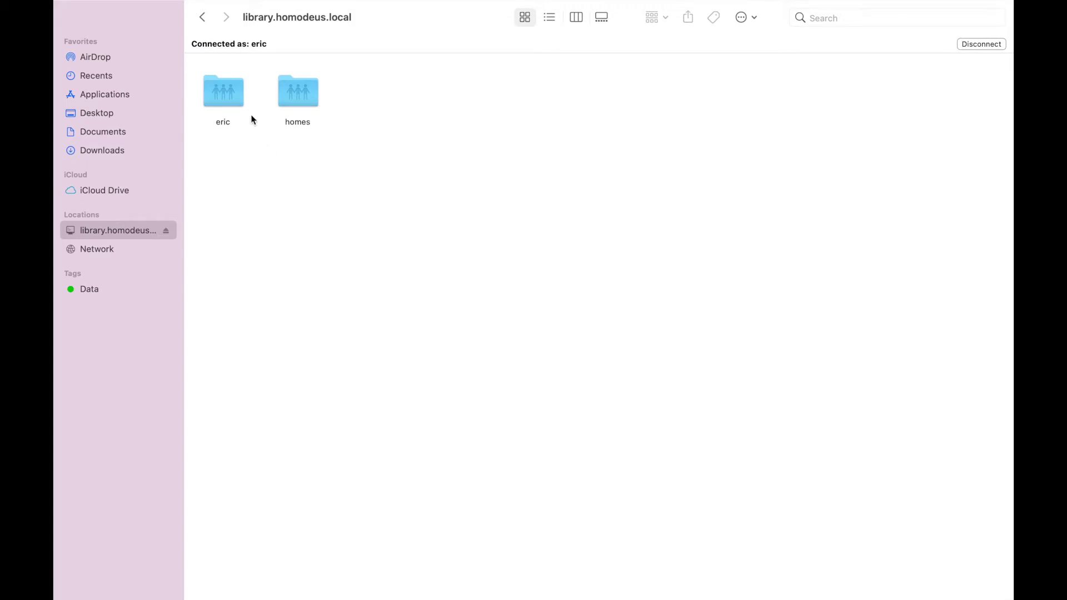
Open the user's home share on library.homodeus.local to reveal its YouTube folder
double_click(228, 87)
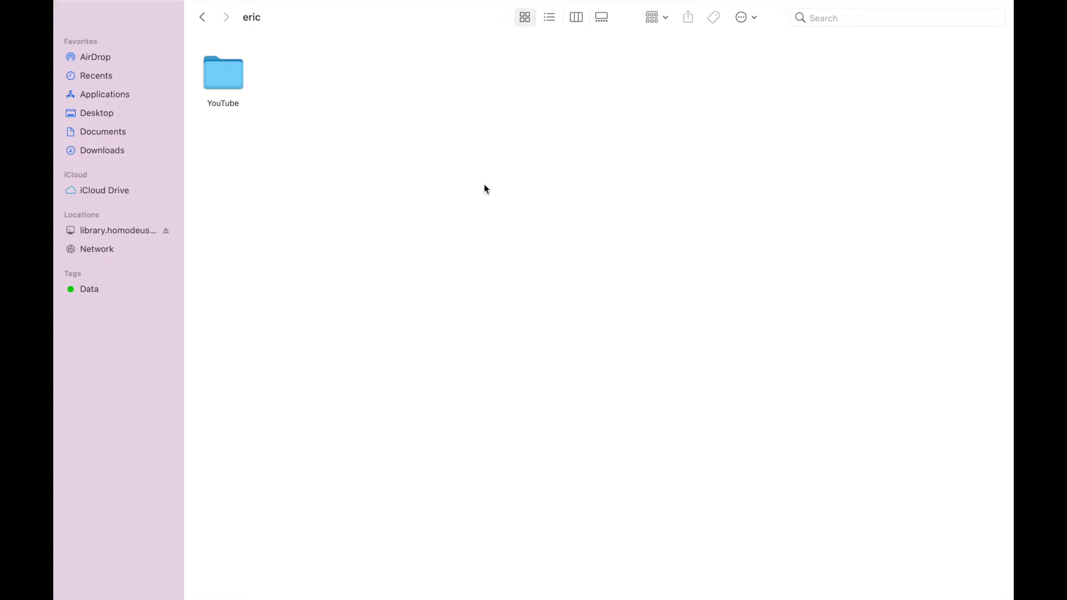
In the server's SSH session, run sudo nano /etc/samba/smb.conf
key("super+Tab")
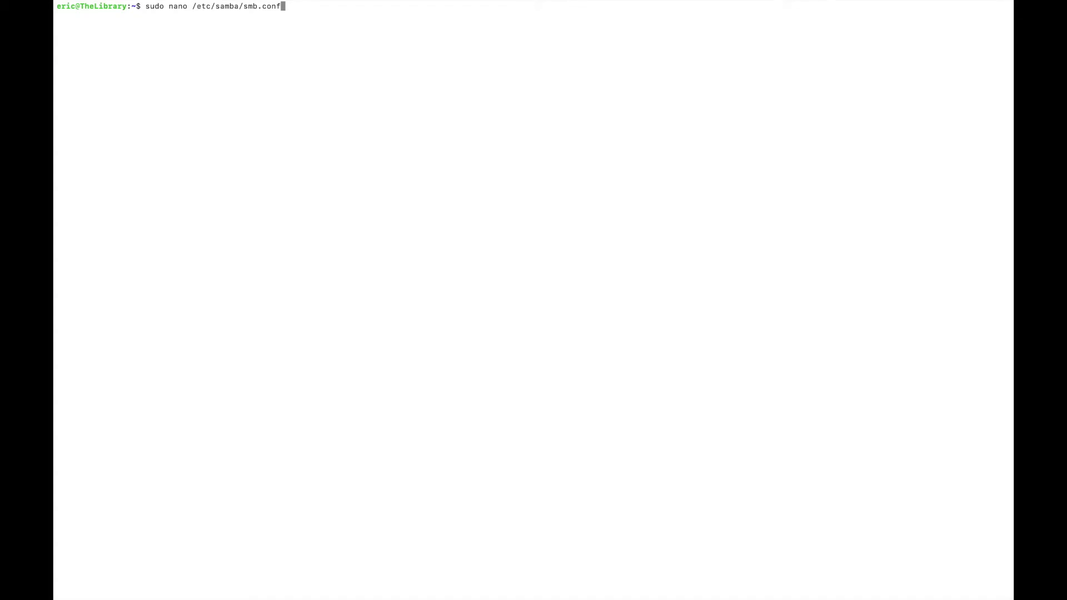
key("Return")
Scroll smb.conf down to Share Definitions and the [homes] share settings
scroll(533, 300, "down", 3)
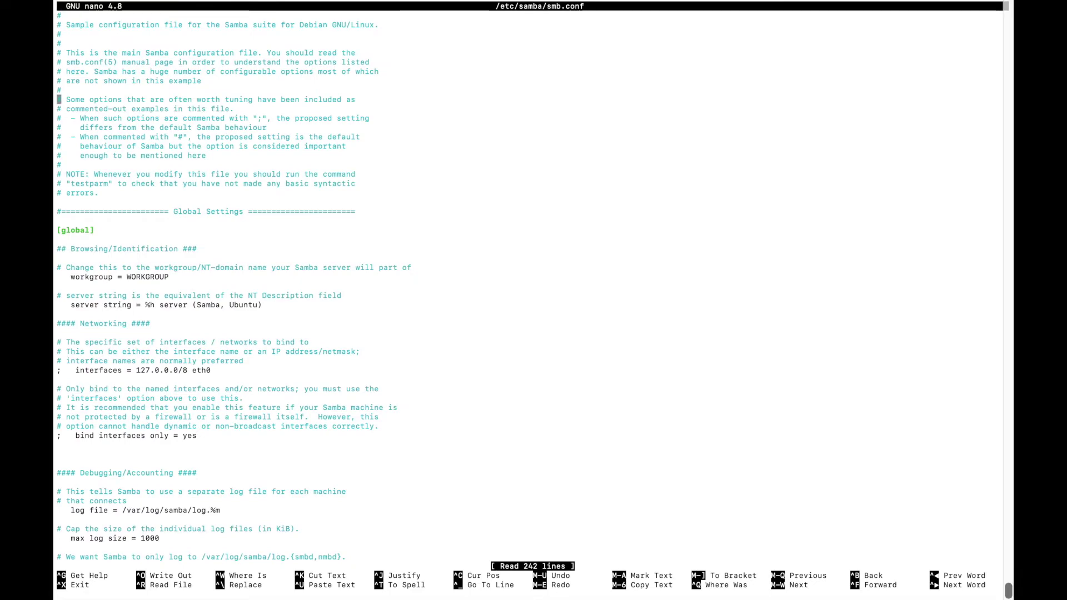
scroll(533, 300, "down", 15)
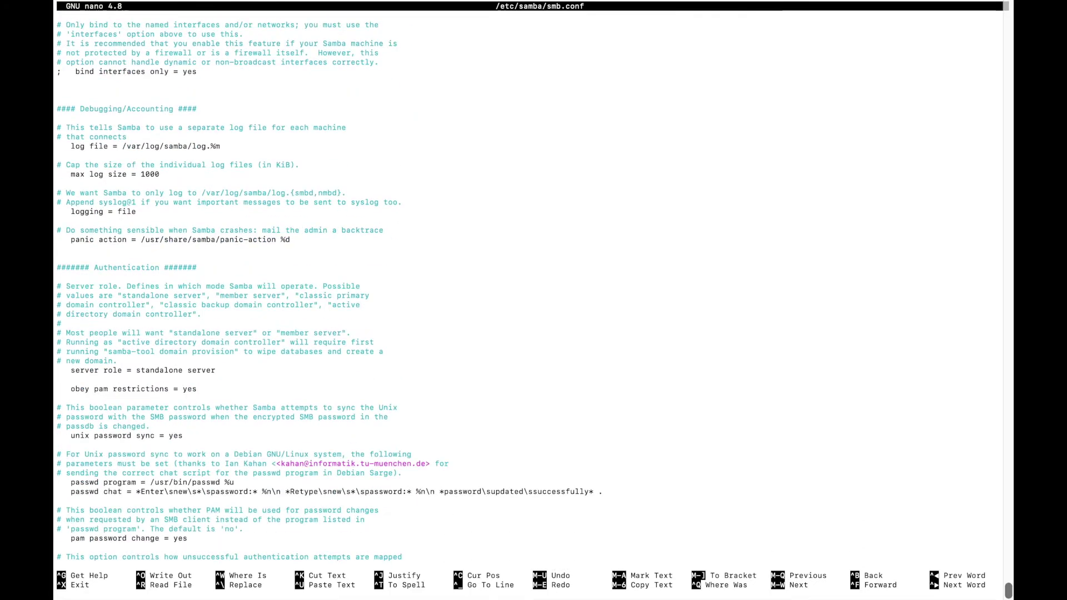
scroll(534, 300, "down", 20)
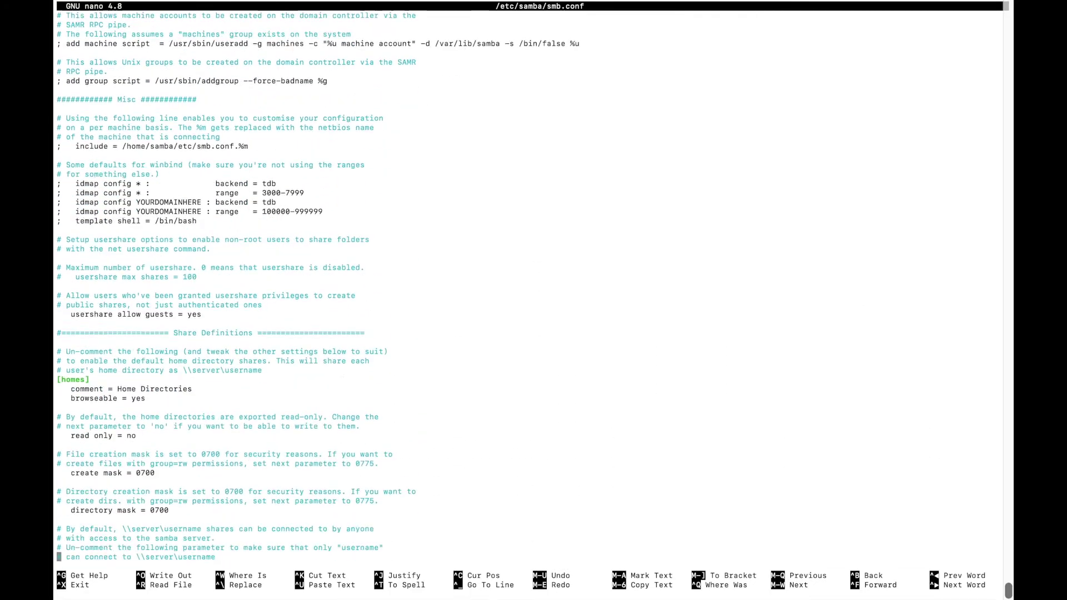
scroll(533, 300, "down", 13)
scroll(534, 300, "up", 20)
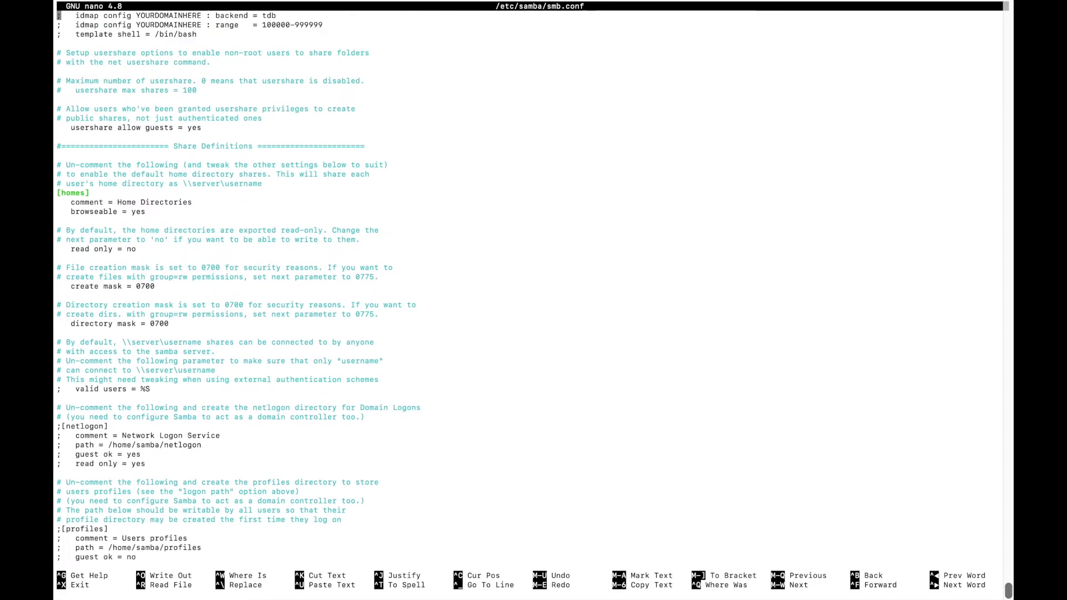
scroll(533, 300, "down", 7)
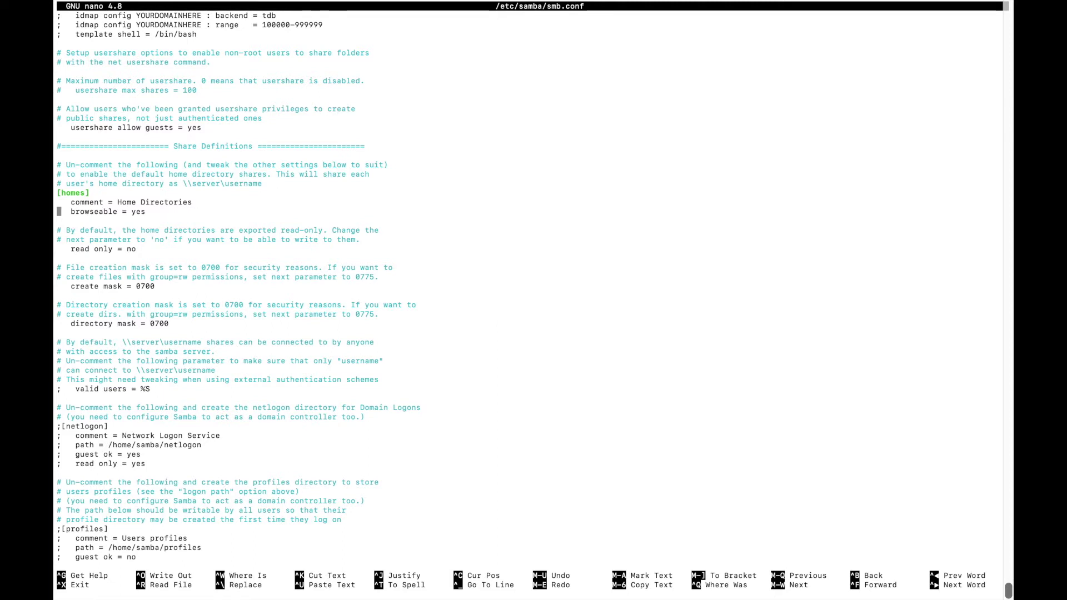
key("Up")
key("Up")
key("Down")
key("Down")
key("Down")
key("Down")
key("Down")
key("Down")
key("Down")
key("Down")
key("Down")
key("Down")
key("Down")
key("Down")
key("Down")
key("Down")
key("Down")
key("Down")
key("Down")
key("Down")
key("Down")
key("Down")
key("Down")
key("Down")
key("Down")
key("Down")
key("Down")
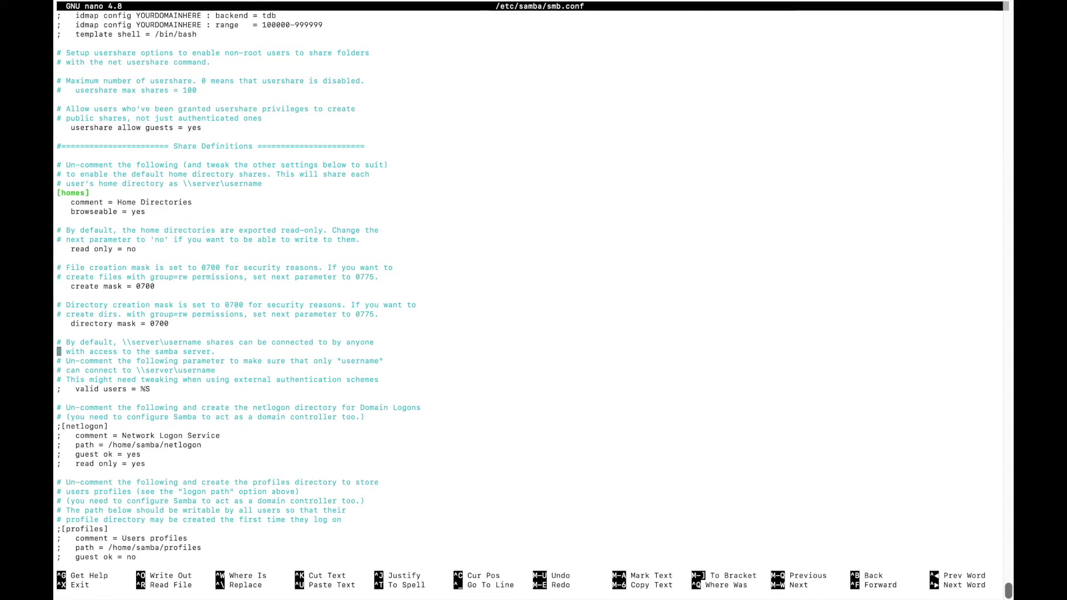
key("Up")
key("Up")
key("Up")
key("Up")
key("Up")
key("Up")
key("Up")
key("Up")
key("Up")
key("Up")
key("Up")
key("Up")
key("Up")
key("Up")
key("Up")
key("Up")
key("Up")
key("Up")
key("Up")
key("Up")
key("Up")
key("Up")
key("Up")
key("Up")
key("Up")
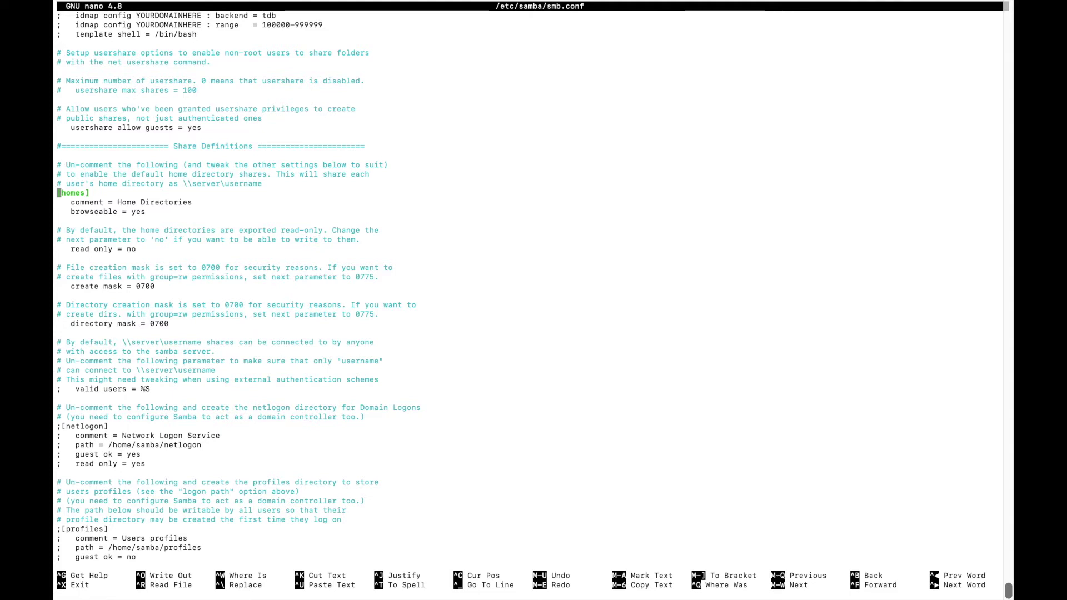
key("Down")
key("Down")
key("Down")
key("Down")
key("Down")
key("Down")
key("Down")
key("Down")
key("Down")
key("Down")
key("Down")
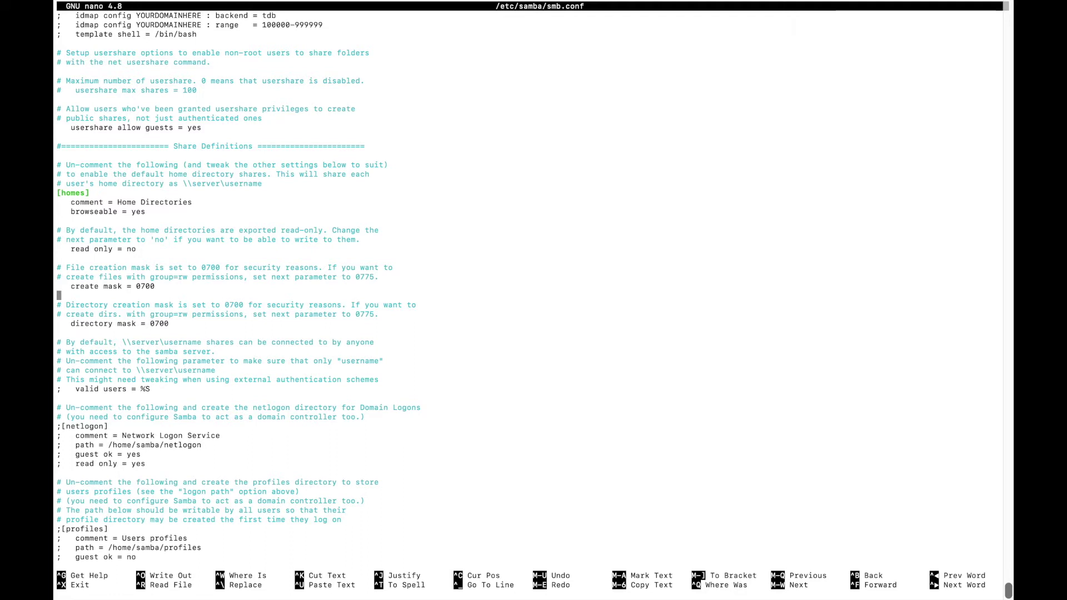
key("Left")
Step the cursor through the digits of the [homes] create mask 0700 value
key("Left")
key("Left")
key("Left")
key("Left")
key("Right")
key("Right")
key("Right")
key("Right")
key("Left")
key("Left")
key("Left")
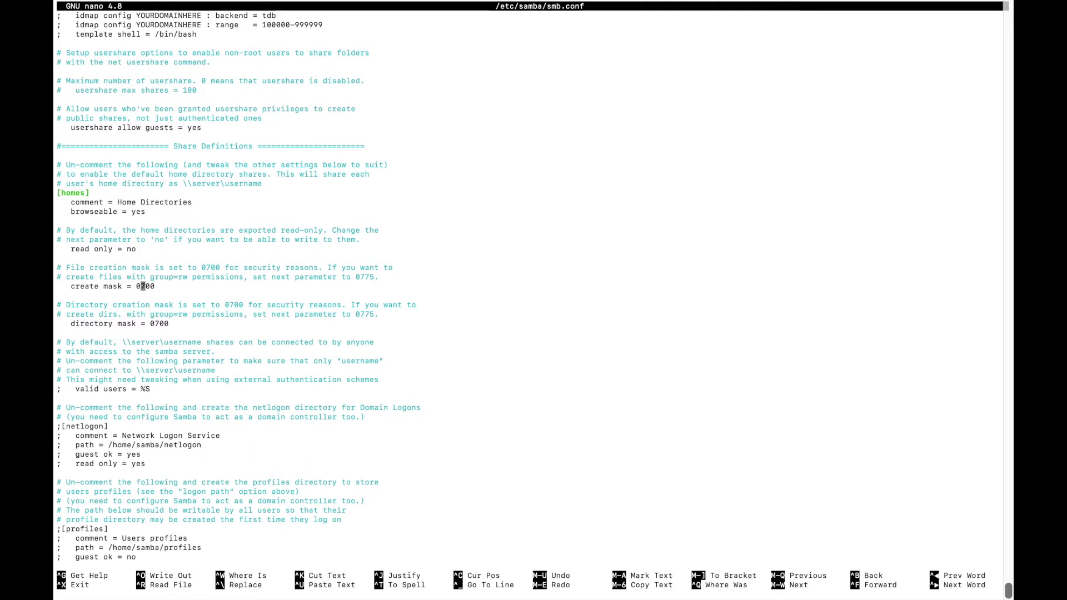
key("Right")
key("Left")
key("Left")
key("Right")
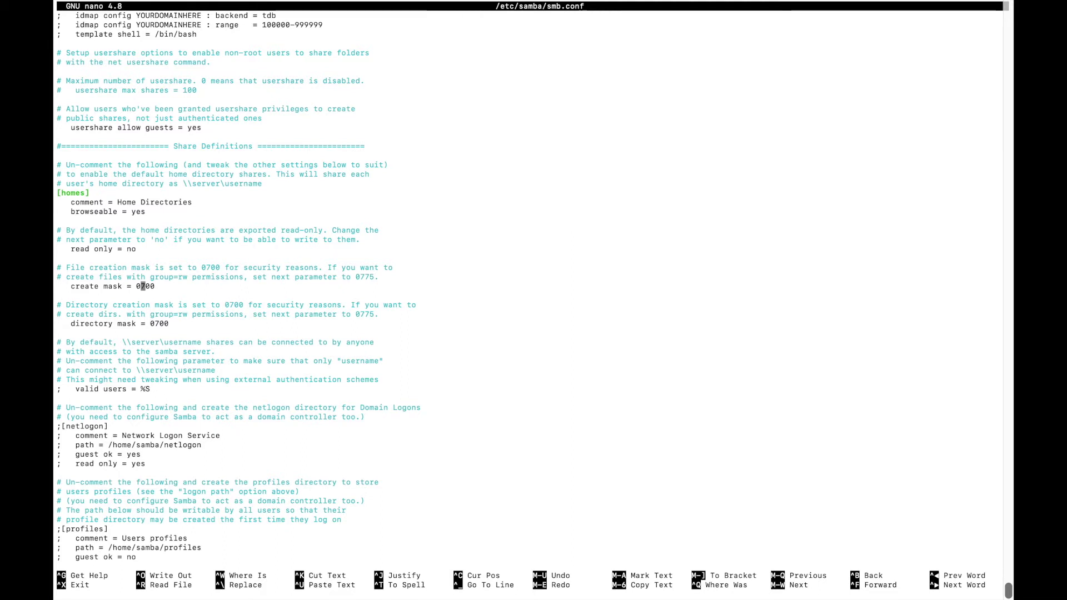
key("Right")
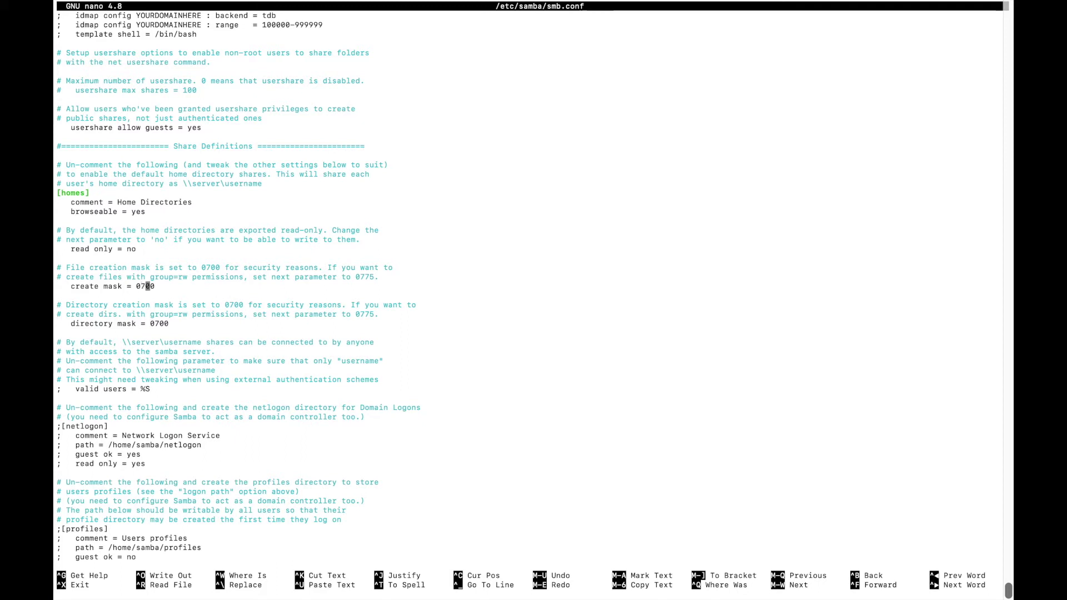
key("Right")
key("Left")
key("Left")
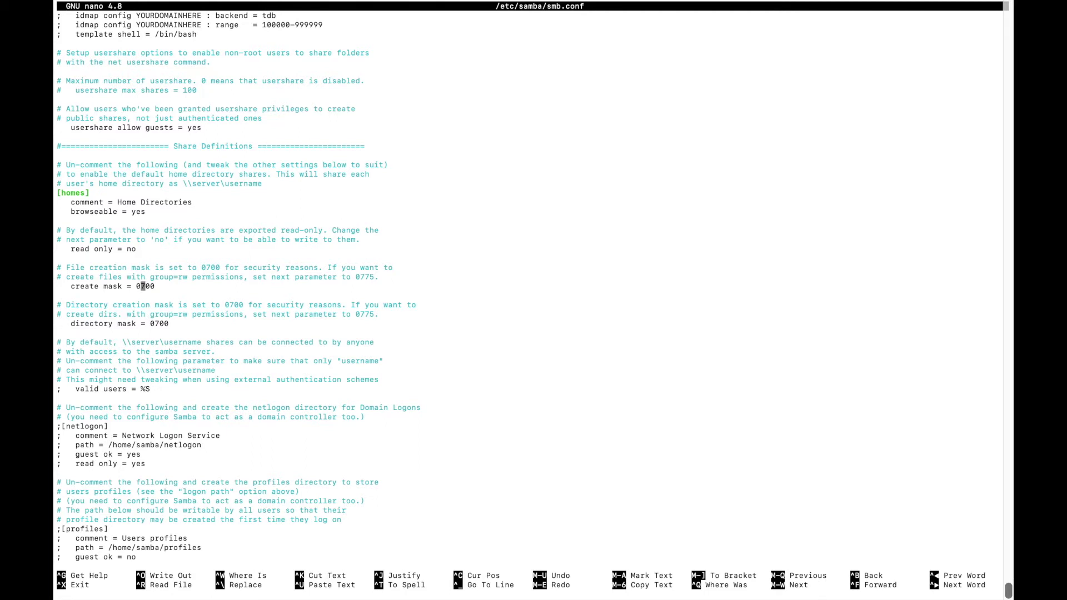
left_click(147, 286)
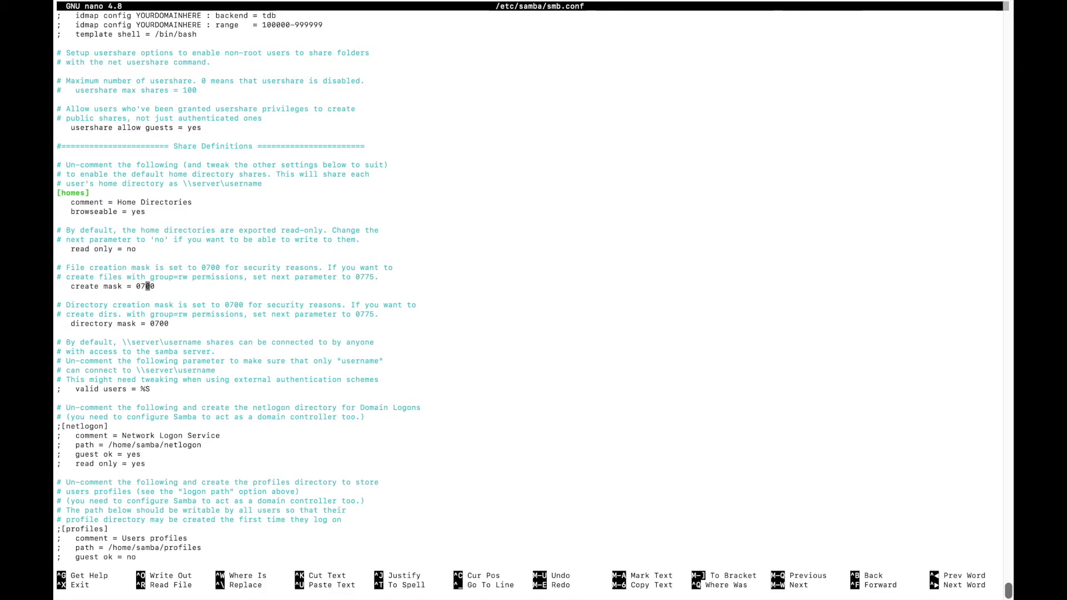
left_click(152, 286)
left_click(143, 286)
key("Down")
key("Down")
key("Down")
key("Down")
key("Down")
key("Down")
key("Down")
key("Down")
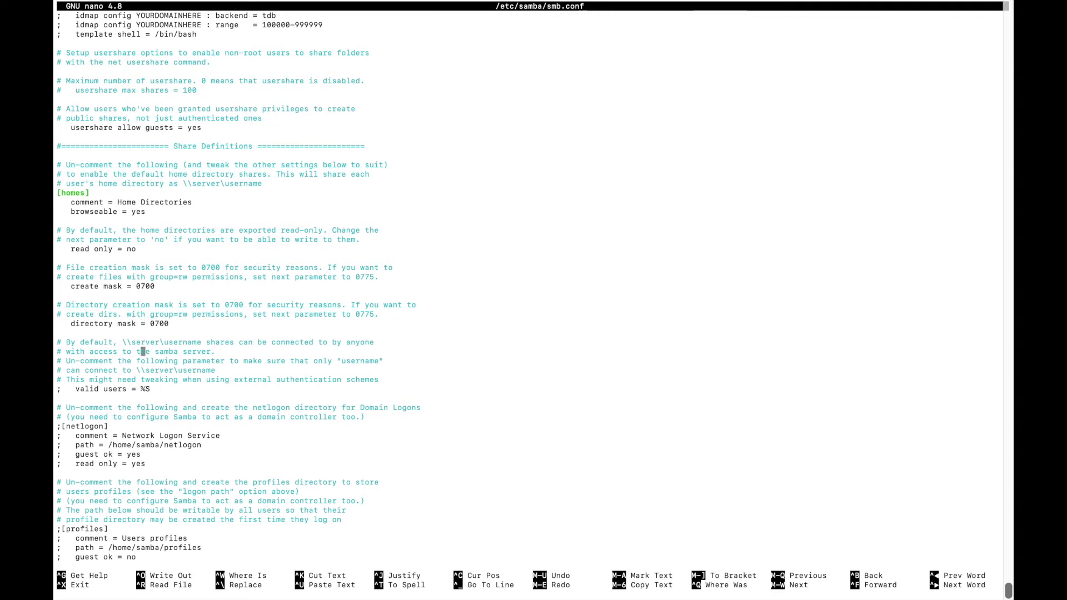
key("Up")
key("Up")
key("Up")
key("Up")
key("Up")
key("Up")
key("Up")
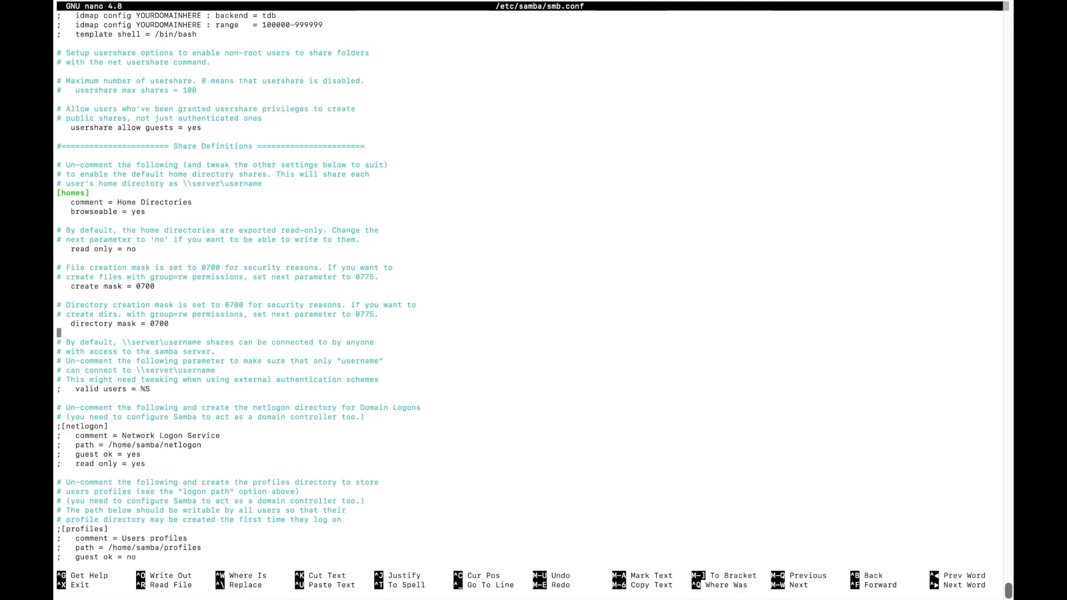
key("Up")
key("Right")
key("Right")
key("Right")
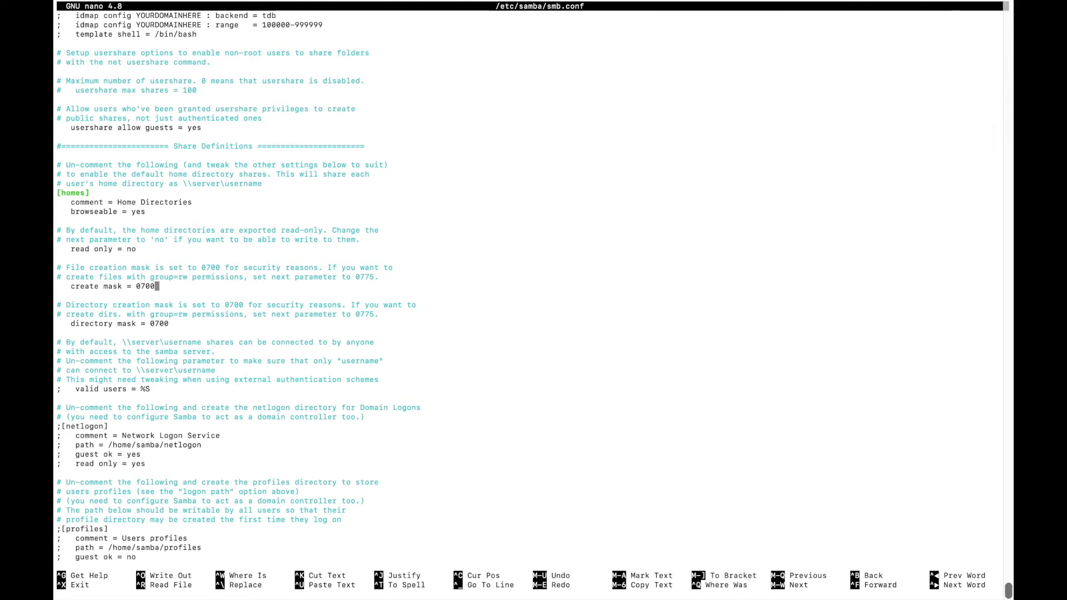
Write smb.conf (242 lines) to disk and exit nano to the shell prompt
key("ctrl+o")
key("Return")
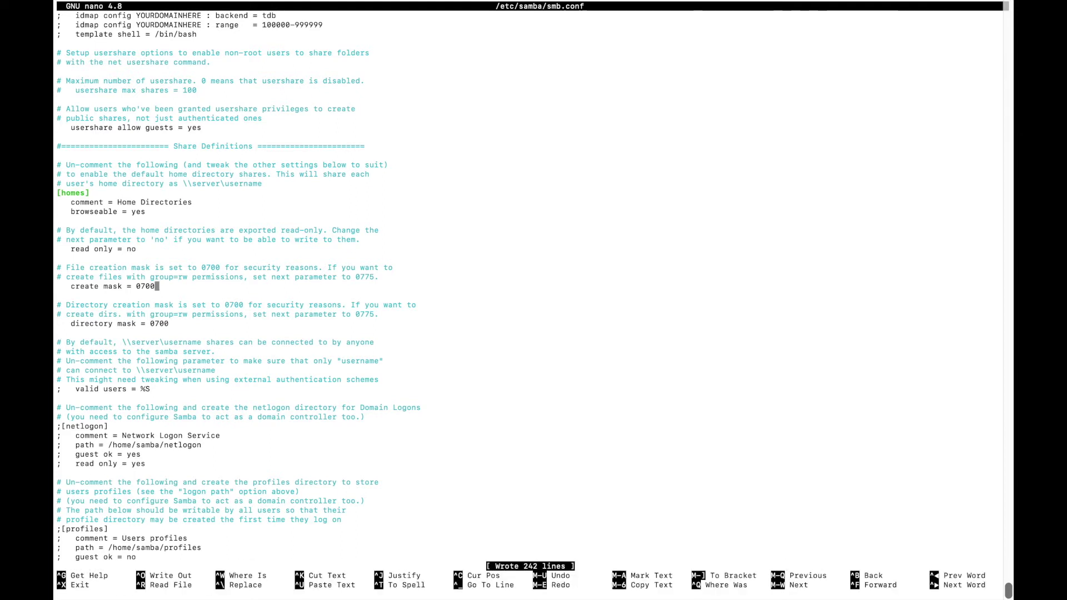
key("ctrl+x")
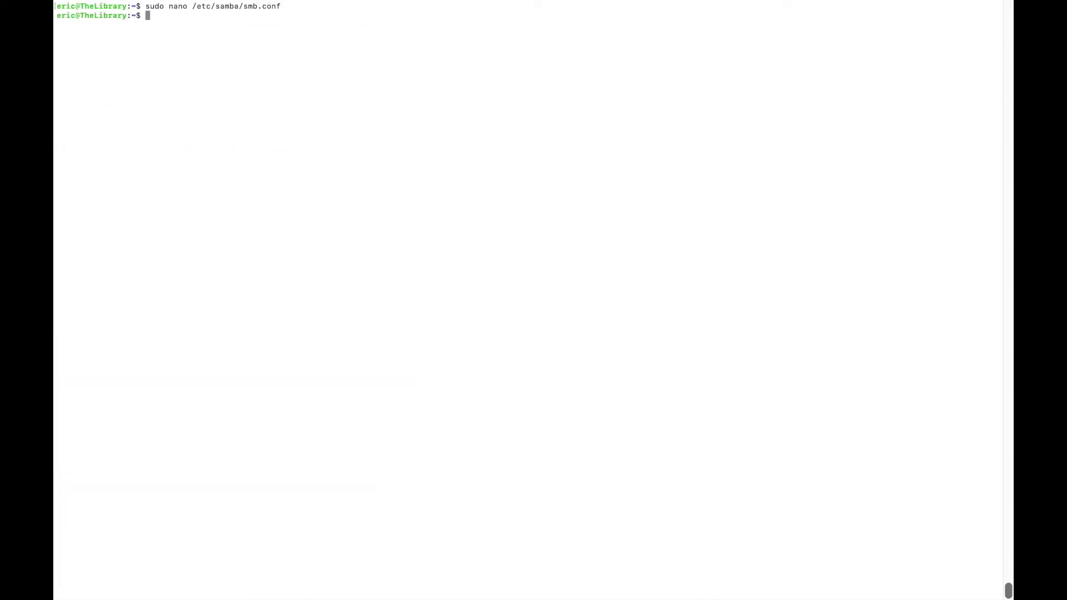
type("sudo systemctl restart samba")
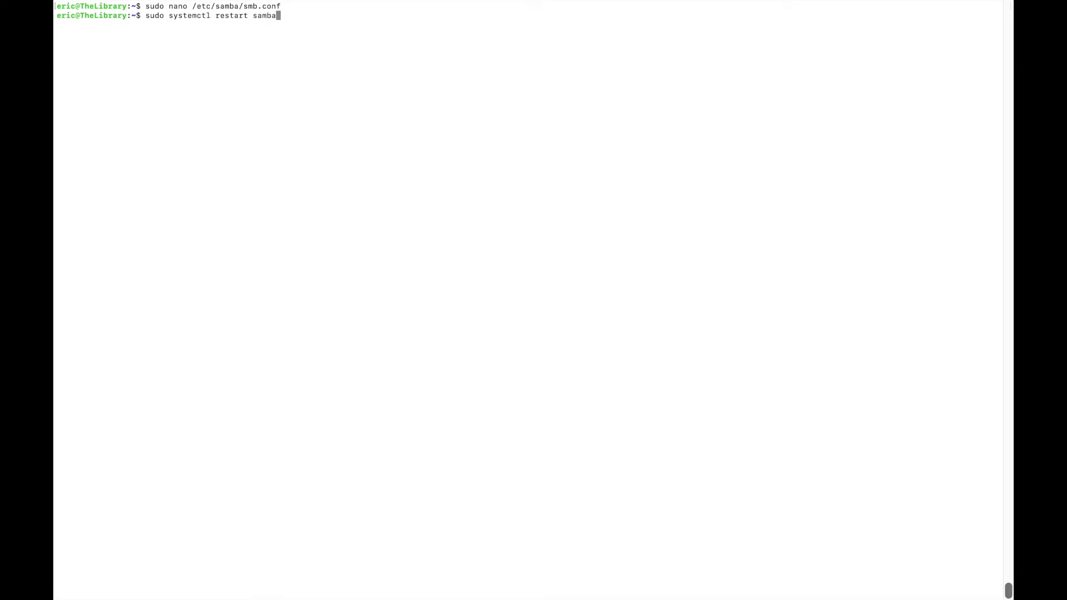
key("BackSpace")
key("BackSpace")
key("BackSpace")
key("BackSpace")
type("mbd")
key("BackSpace")
key("BackSpace")
key("BackSpace")
key("BackSpace")
key("BackSpace")
key("BackSpace")
key("BackSpace")
key("BackSpace")
key("BackSpace")
key("BackSpace")
key("BackSpace")
key("BackSpace")
key("BackSpace")
key("BackSpace")
key("BackSpace")
key("BackSpace")
key("BackSpace")
key("BackSpace")
key("BackSpace")
key("BackSpace")
key("BackSpace")
key("BackSpace")
key("BackSpace")
key("BackSpace")
key("BackSpace")
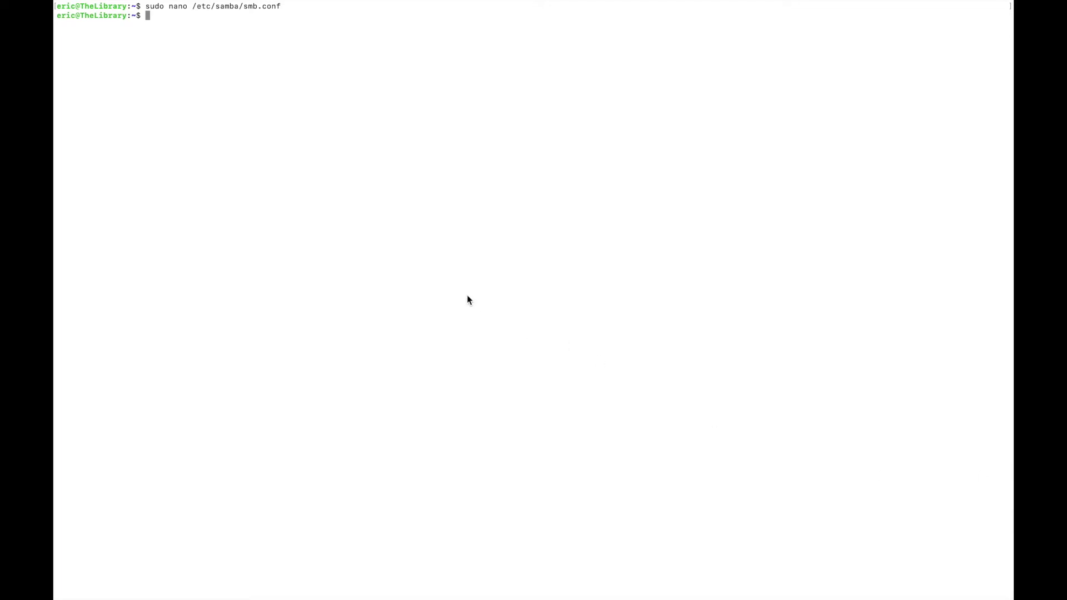
Run ls /home to find the user's home folder, then draft and erase a sudo smbpasswd -a command
left_click_drag(74, 15, 56, 3)
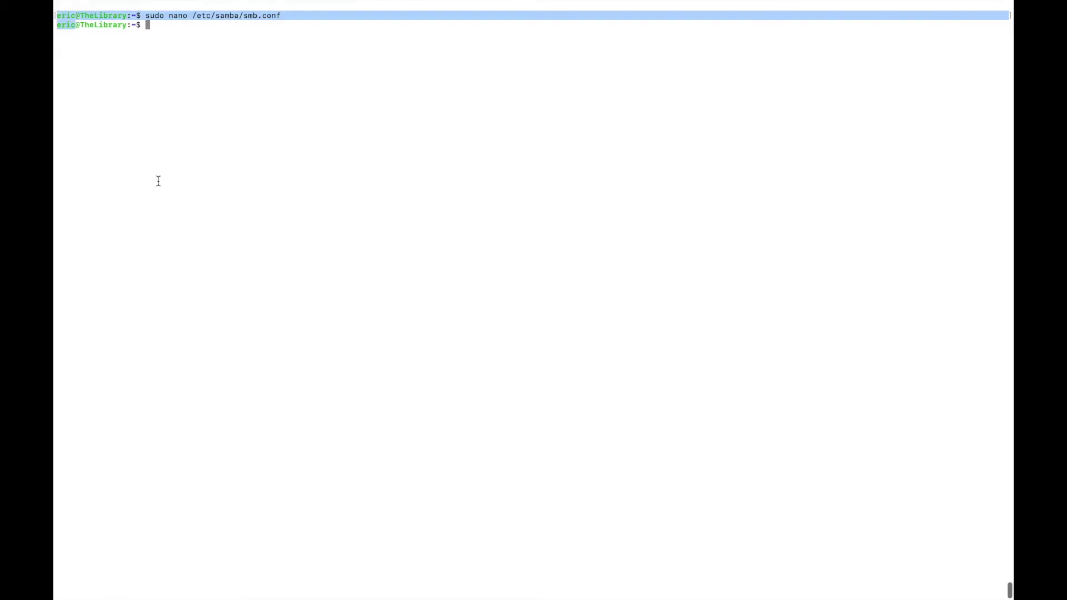
type("ls /")
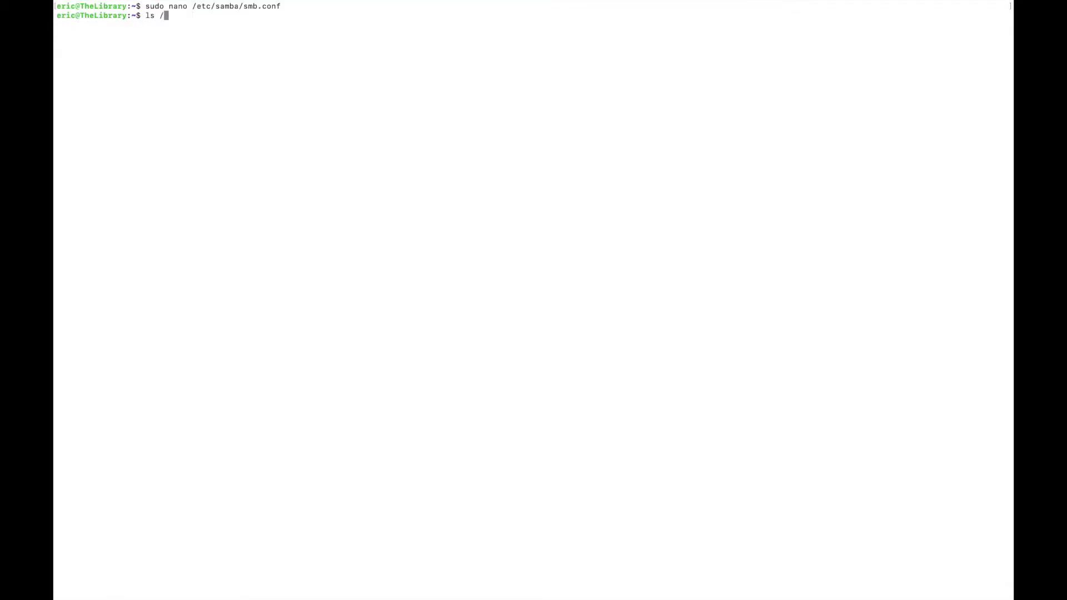
type("home")
key("Return")
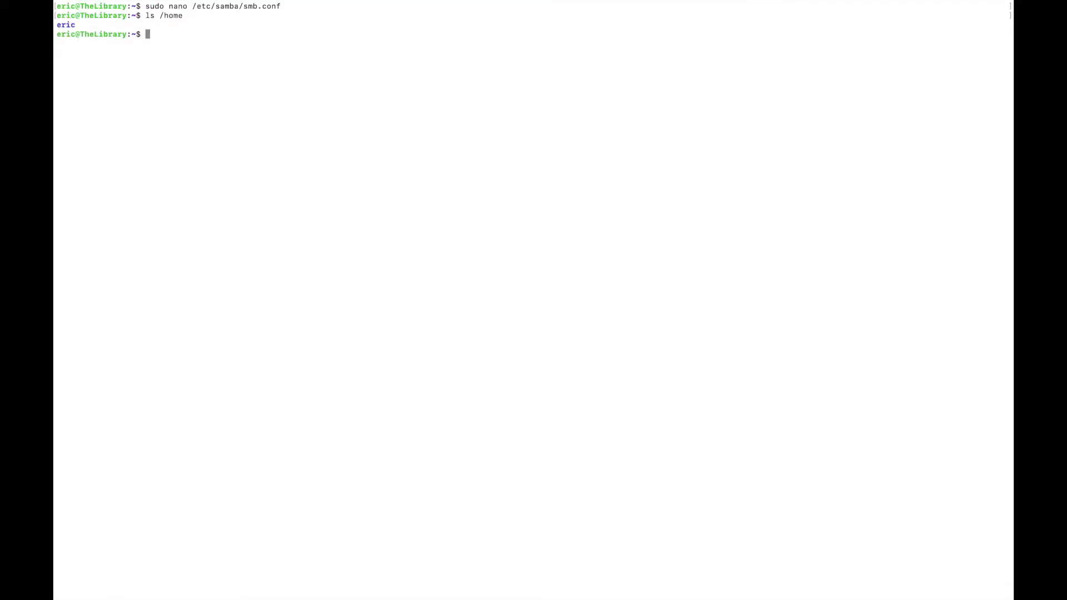
double_click(66, 25)
type("sudo smbpasswd -a eric")
key("BackSpace")
key("BackSpace")
key("BackSpace")
key("BackSpace")
key("BackSpace")
key("BackSpace")
key("BackSpace")
key("BackSpace")
key("BackSpace")
key("BackSpace")
key("BackSpace")
key("BackSpace")
key("BackSpace")
key("BackSpace")
key("BackSpace")
key("BackSpace")
key("BackSpace")
key("BackSpace")
key("BackSpace")
key("BackSpace")
key("BackSpace")
key("BackSpace")
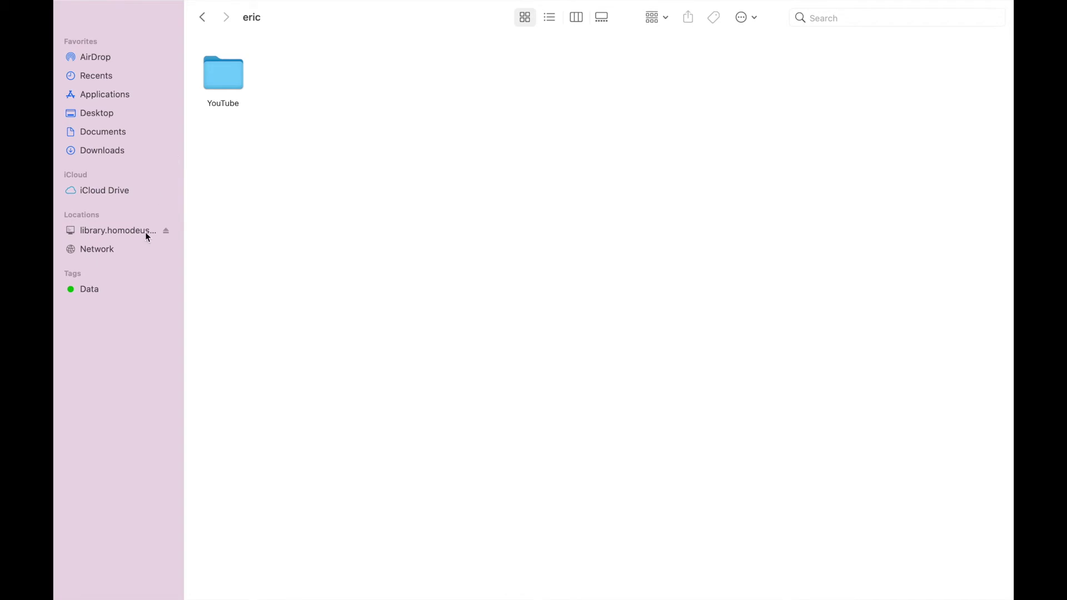
Eject library.homodeus.local and reconnect through Go > Connect to Server, checking the smb:// address
left_click(166, 231)
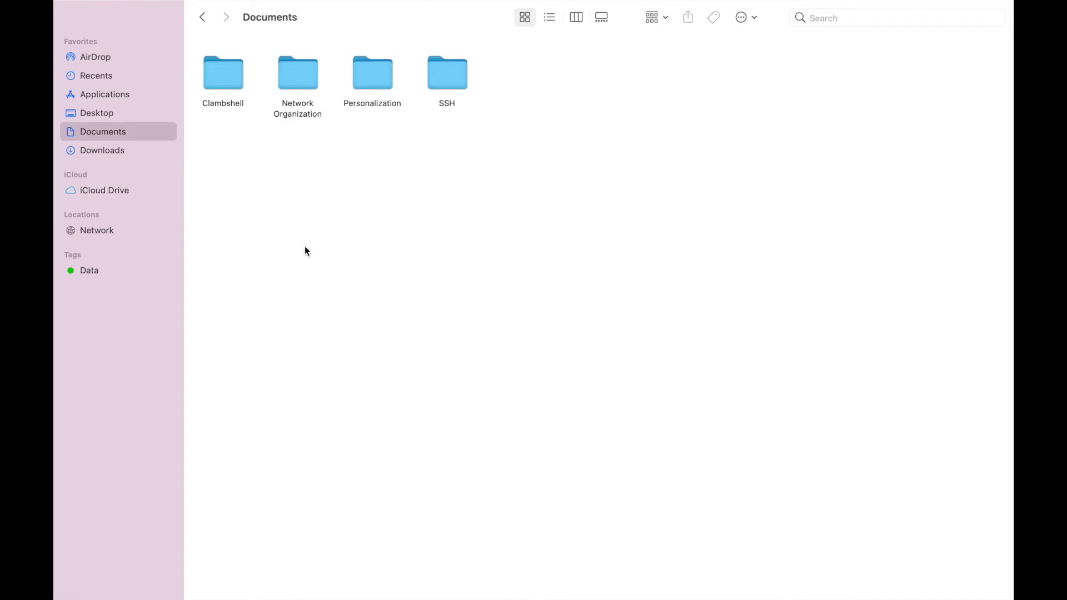
mouse_move(305, 4)
left_click(230, 9)
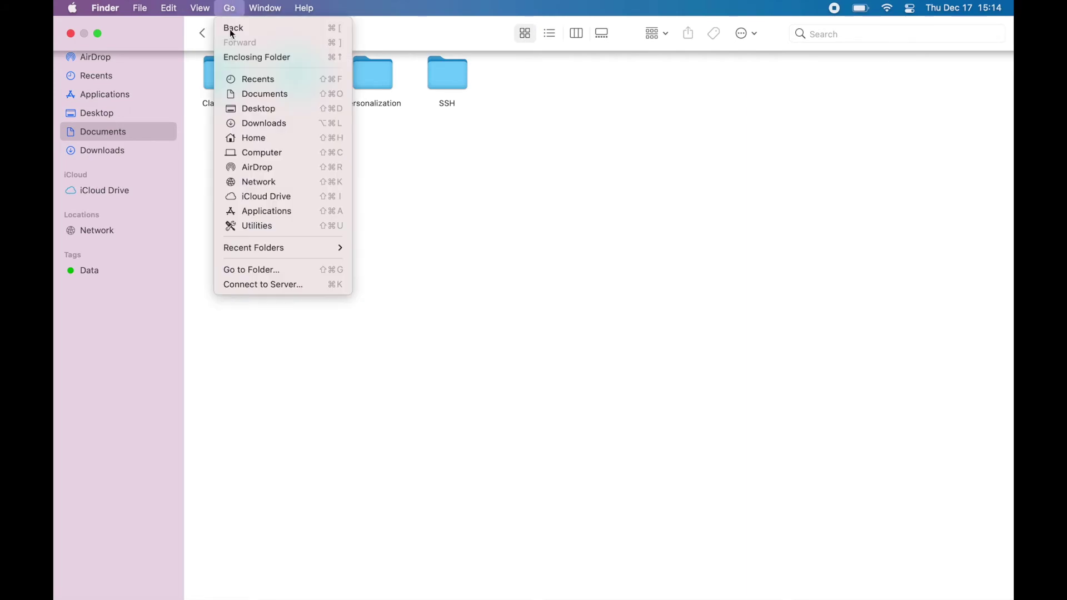
left_click(219, 283)
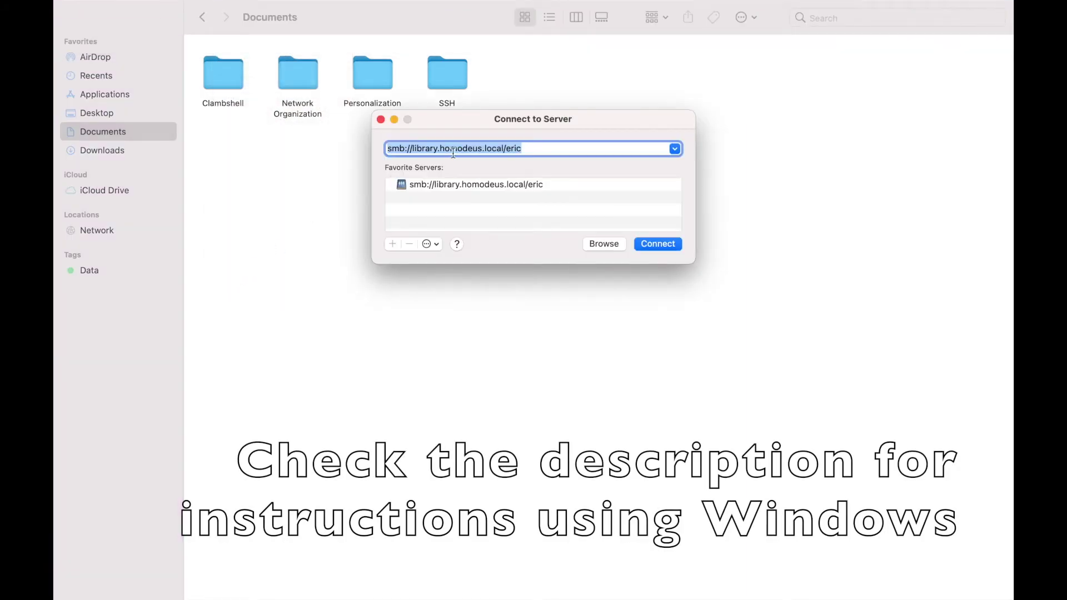
left_click(412, 148)
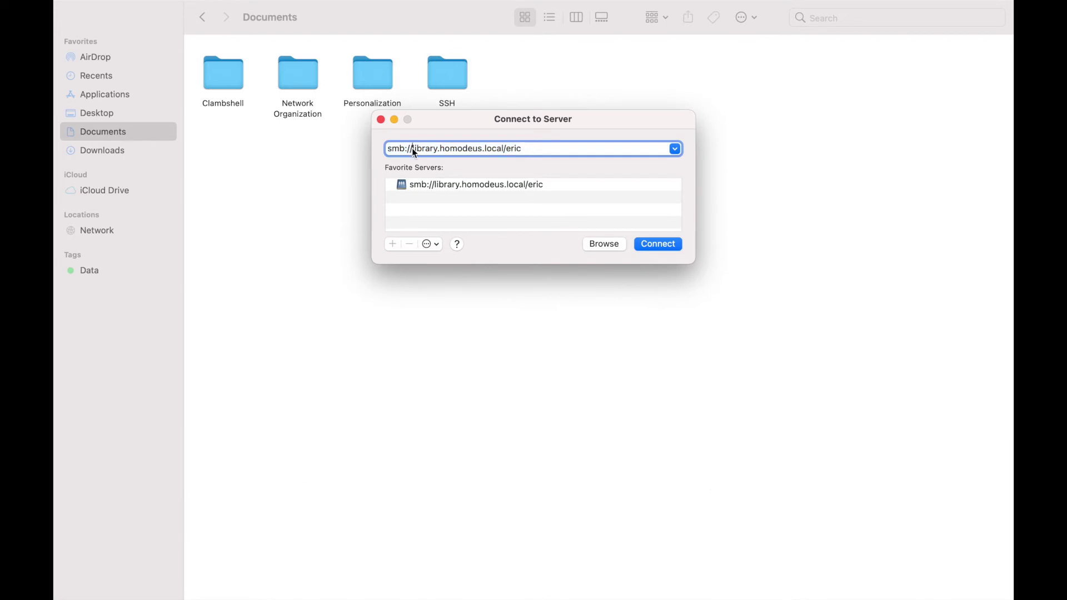
left_click(505, 149, "shift")
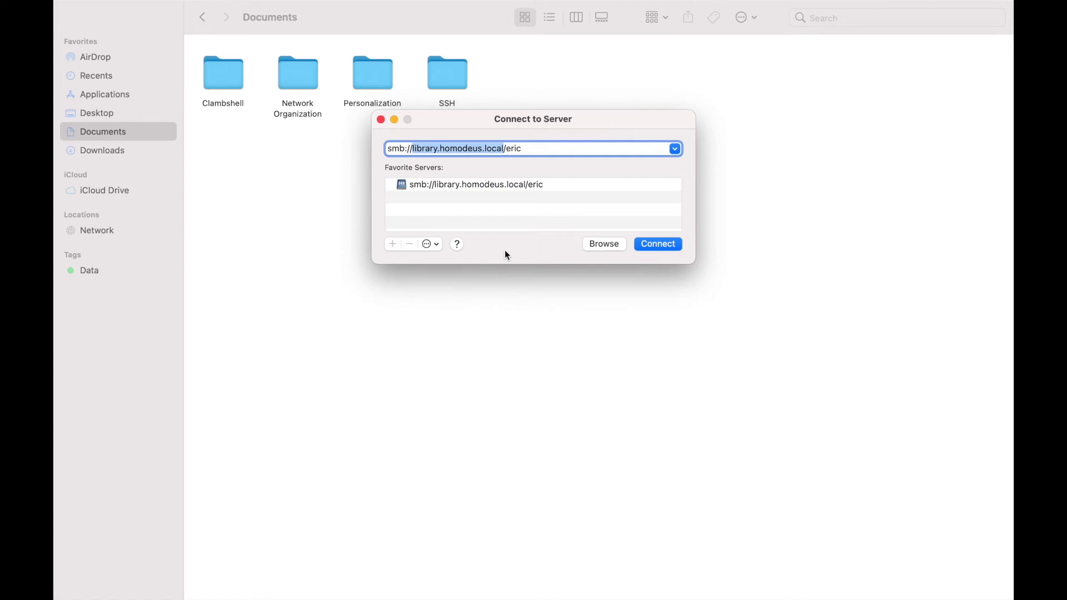
key("Right")
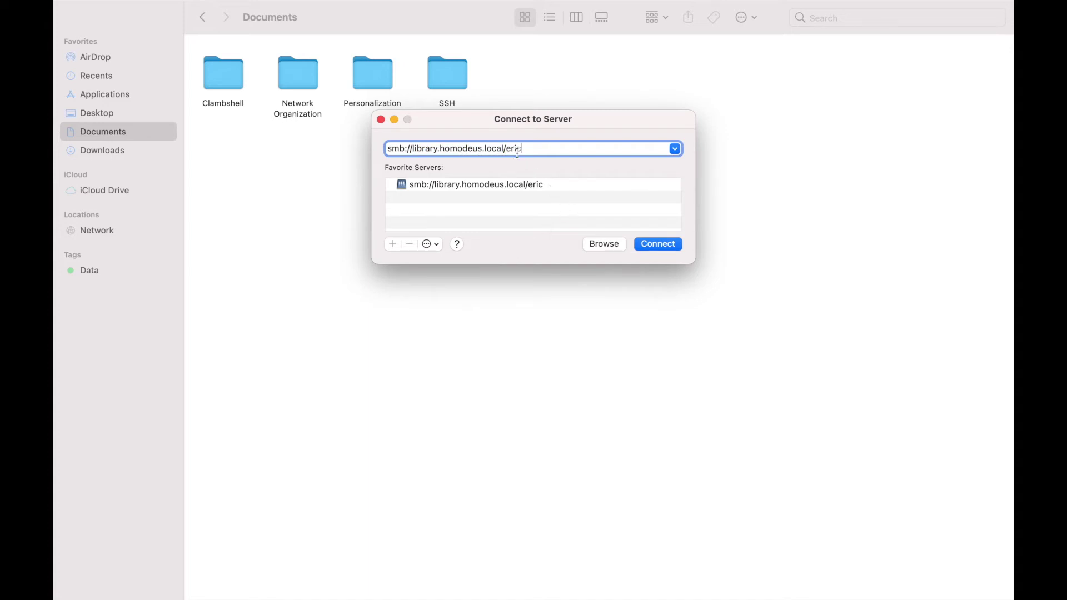
left_click_drag(506, 149, 516, 150)
double_click(395, 149)
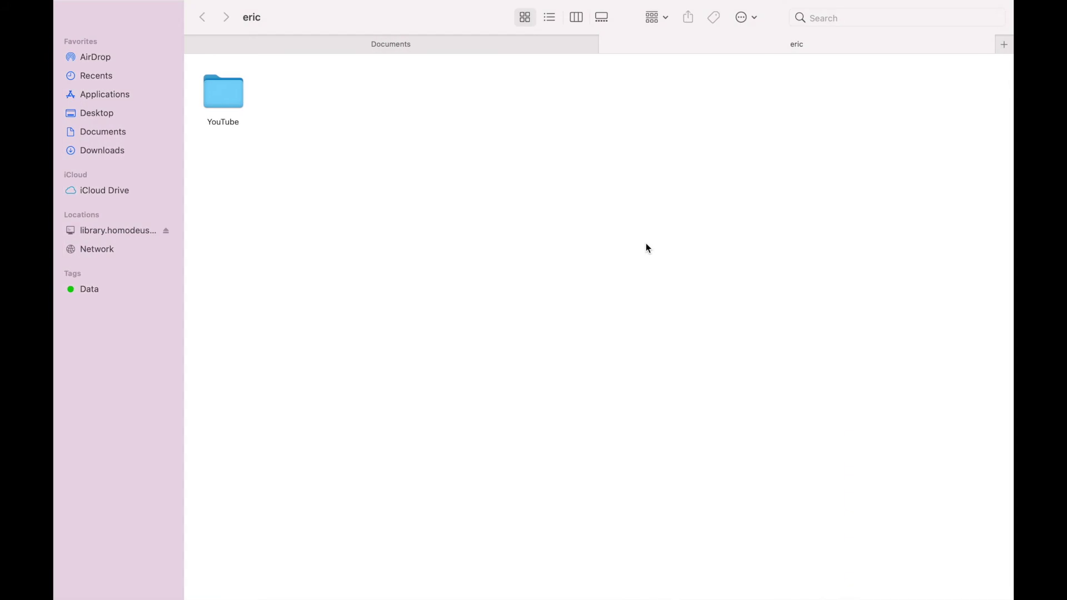
Open the user's share, enter its YouTube folder, then go back to the share
left_click(102, 231)
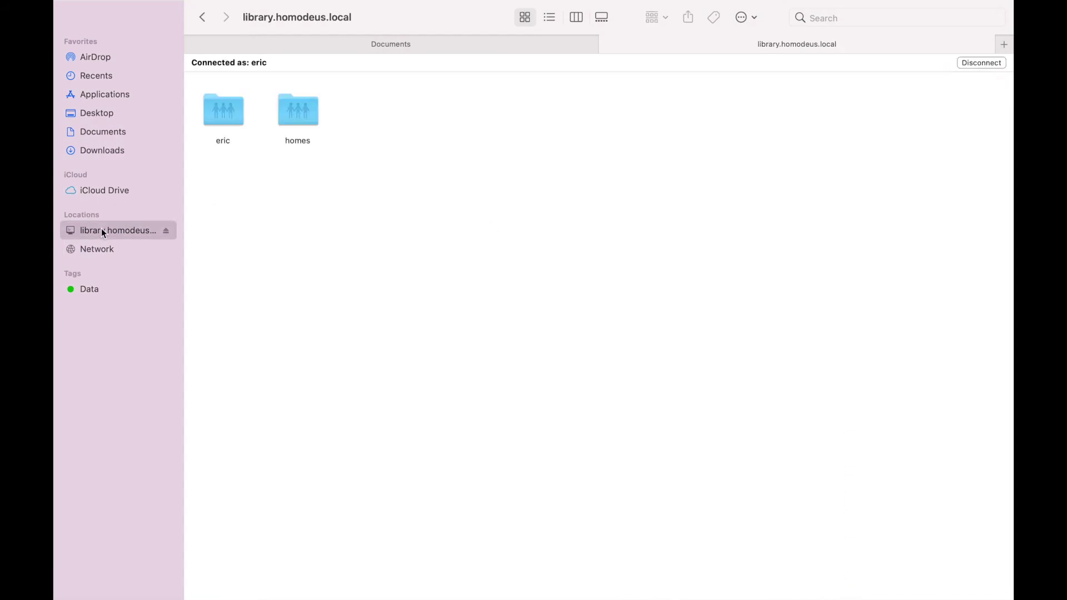
double_click(225, 107)
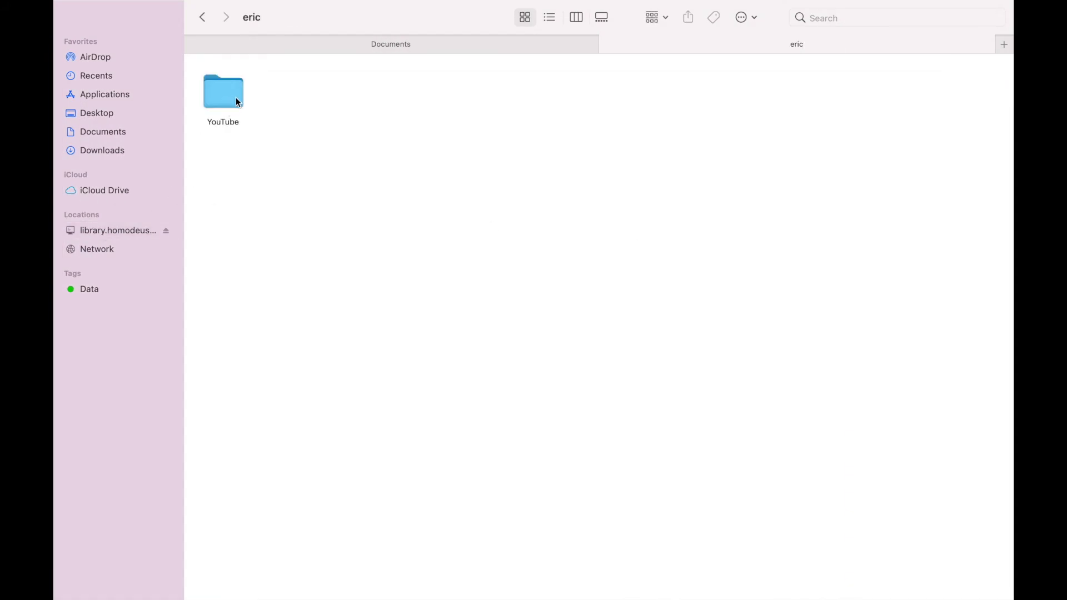
double_click(235, 99)
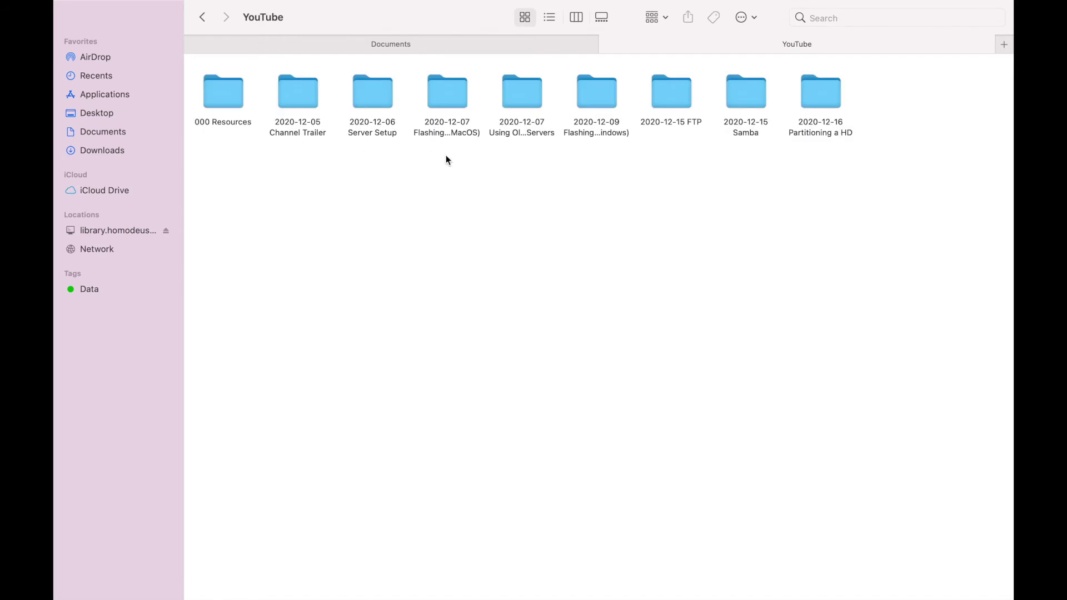
left_click(202, 17)
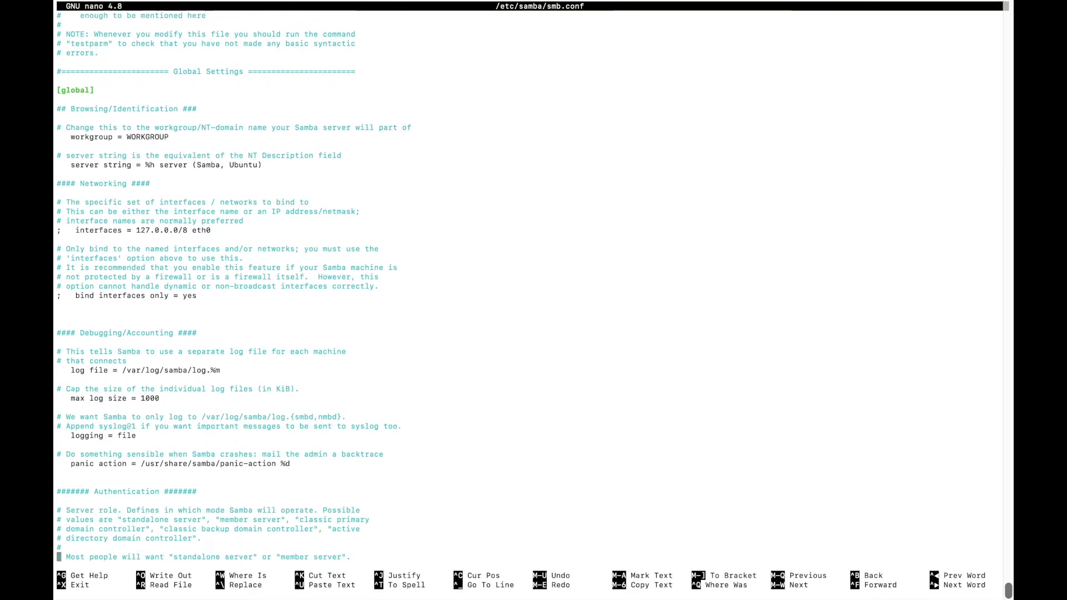
Move the cursor to the blank line after the [homes] valid users setting
scroll(533, 300, "down", 20)
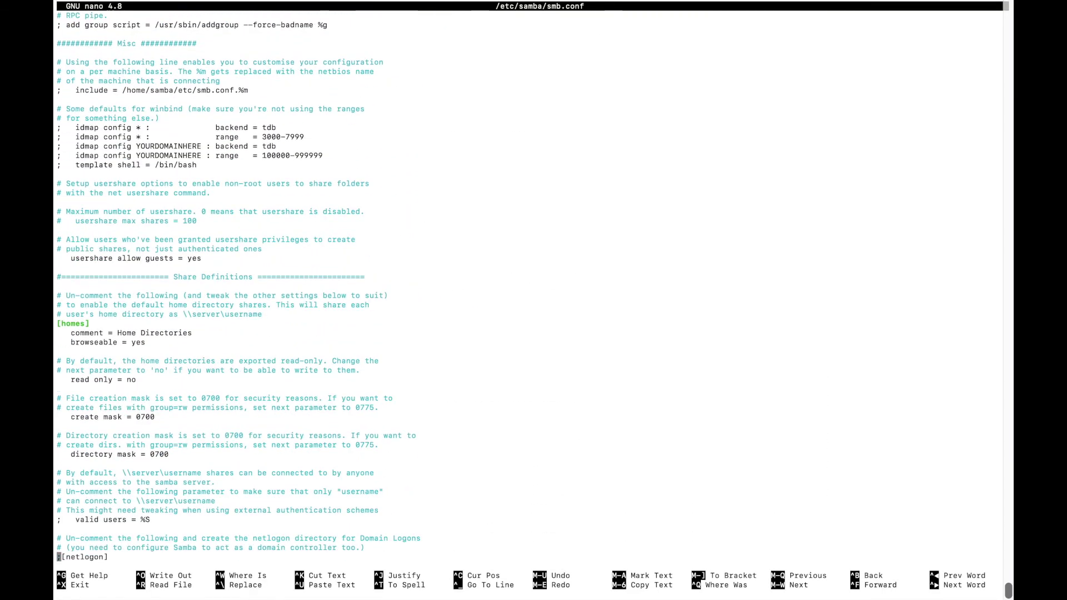
scroll(533, 300, "down", 7)
scroll(533, 300, "up", 13)
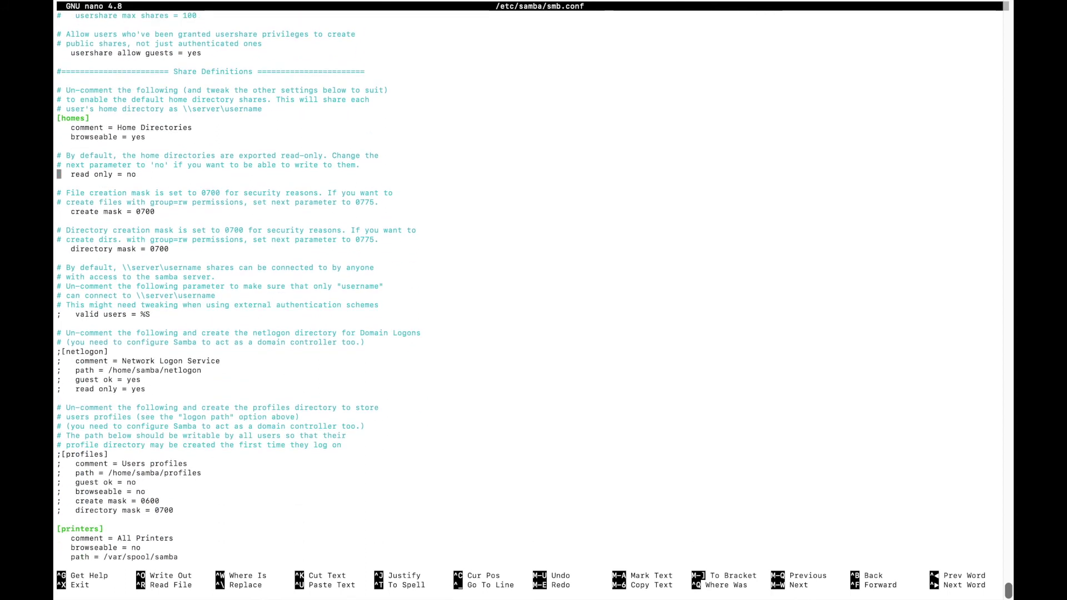
key("Up")
key("Up")
key("Up")
key("Up")
key("Up")
key("Down")
key("Down")
key("Down")
key("Down")
key("Down")
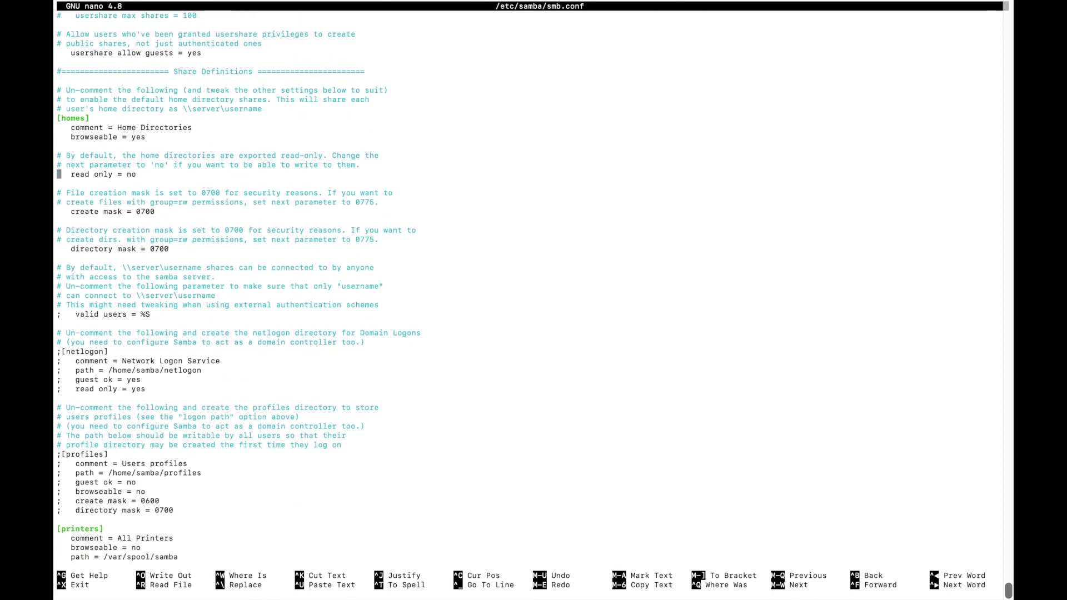
key("Down")
key("Down")
key("Down")
key("Down")
key("Down")
key("Down")
key("Down")
key("Down")
key("Down")
key("Down")
key("Down")
key("Down")
key("Down")
key("Down")
key("Down")
key("Down")
key("Down")
key("Up")
key("Up")
key("Down")
Insert empty lines and type a [Backups] share header, correcting a typo
key("Return")
key("Return")
key("Return")
key("Up")
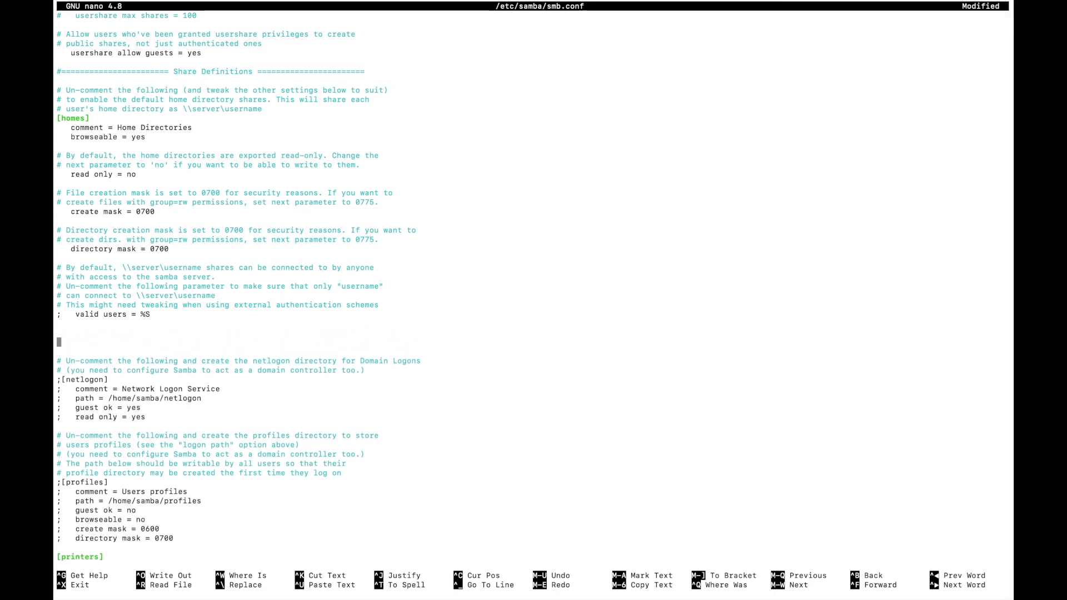
key("Up")
type("[data")
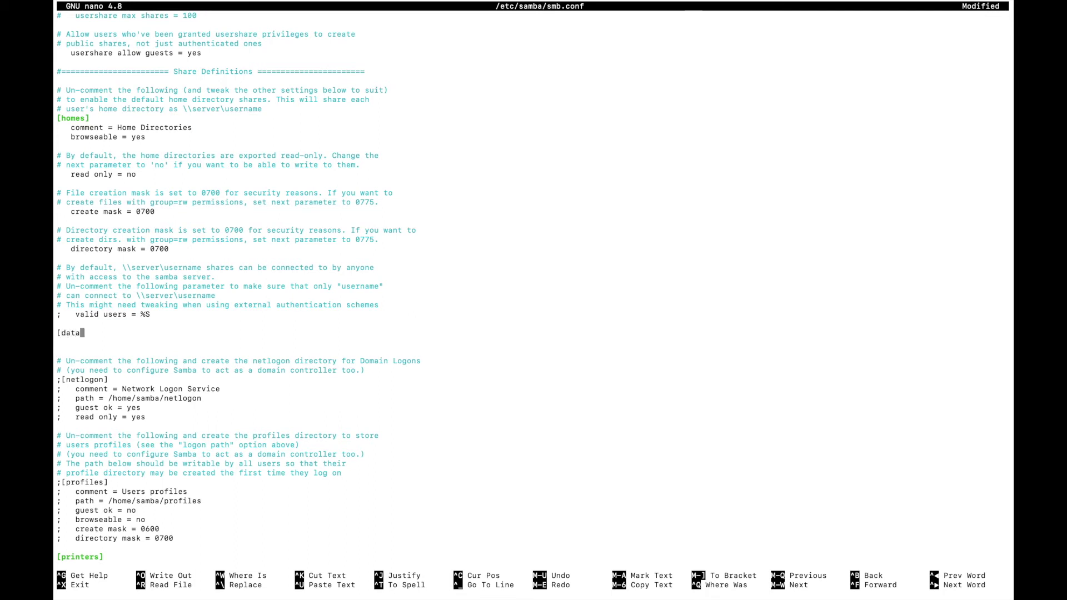
key("BackSpace")
key("BackSpace")
key("BackSpace")
type("Backups]")
Add comment = Backups and browseable = yes lines under the [Backups] header
key("Return")
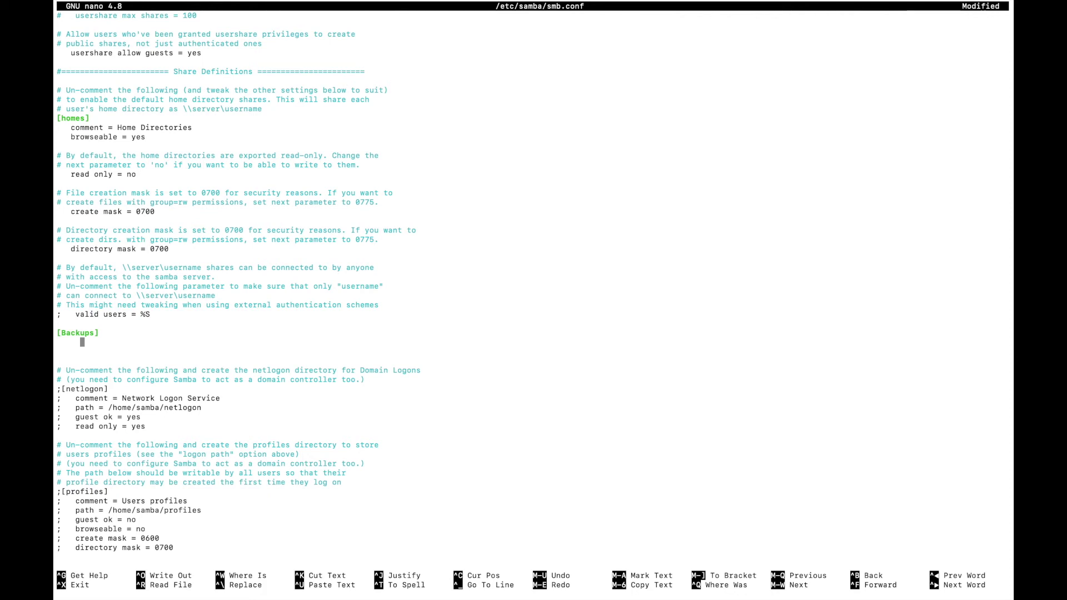
key("BackSpace")
type("comment = Backups")
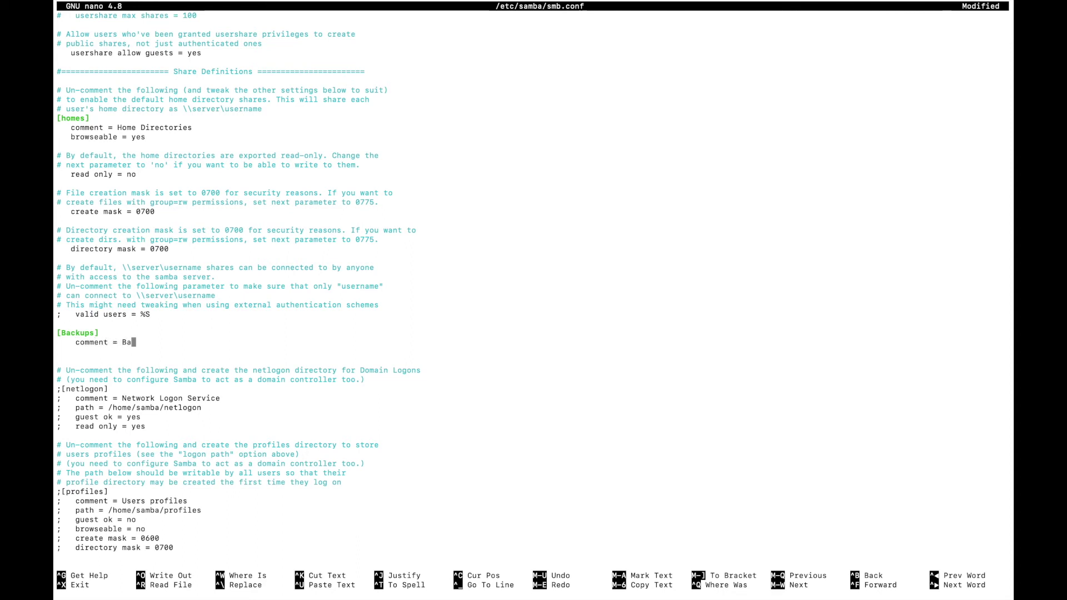
key("Return")
type("br")
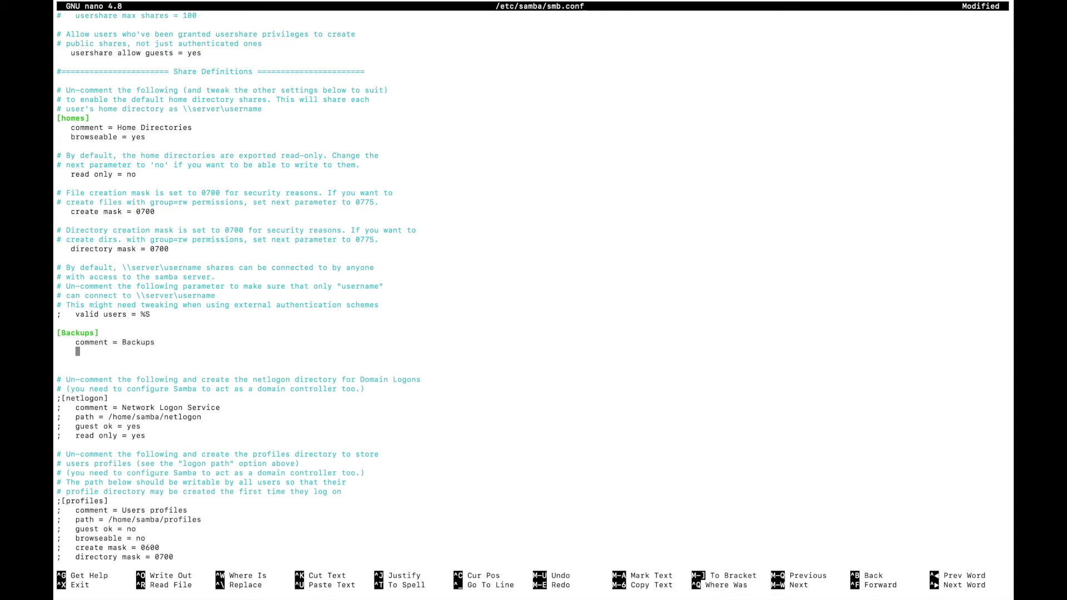
type("owseable = yes")
Add read only = no and create mask = 0770 to the [Backups] share
key("Return")
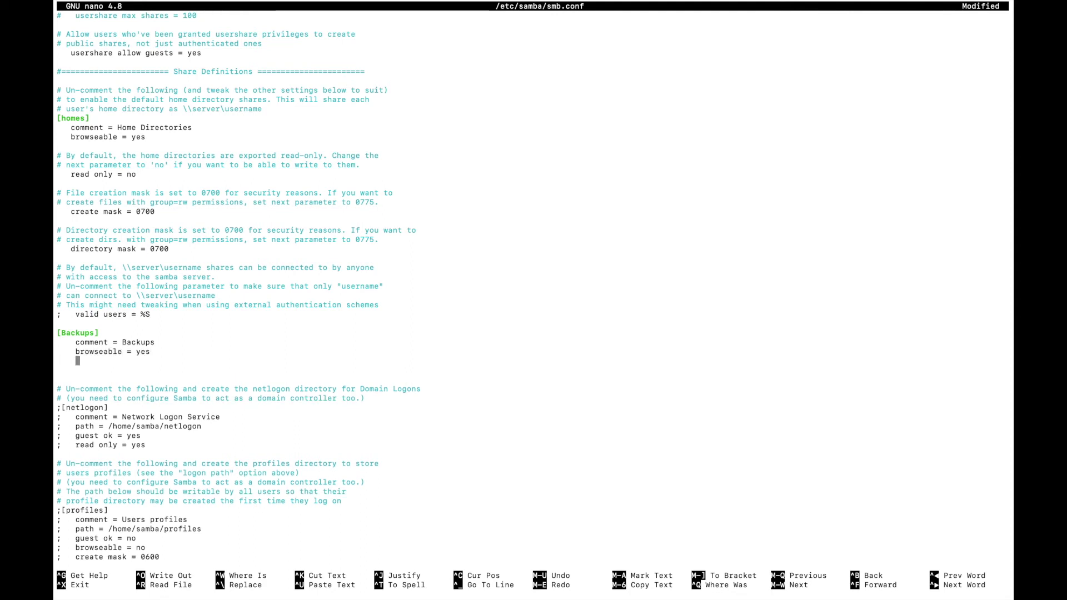
type("read only = ")
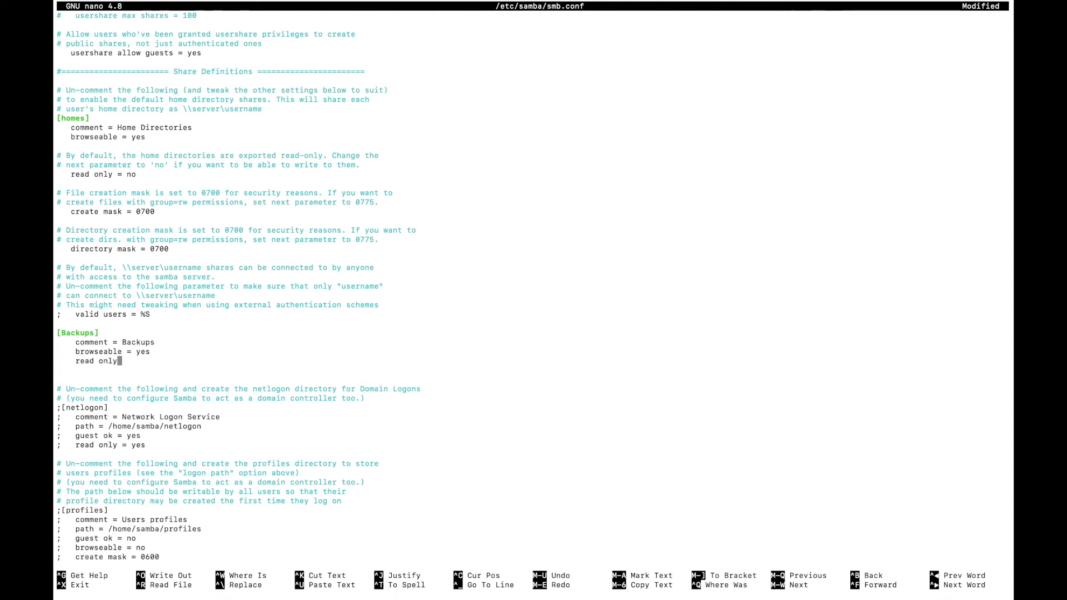
type("no")
key("Return")
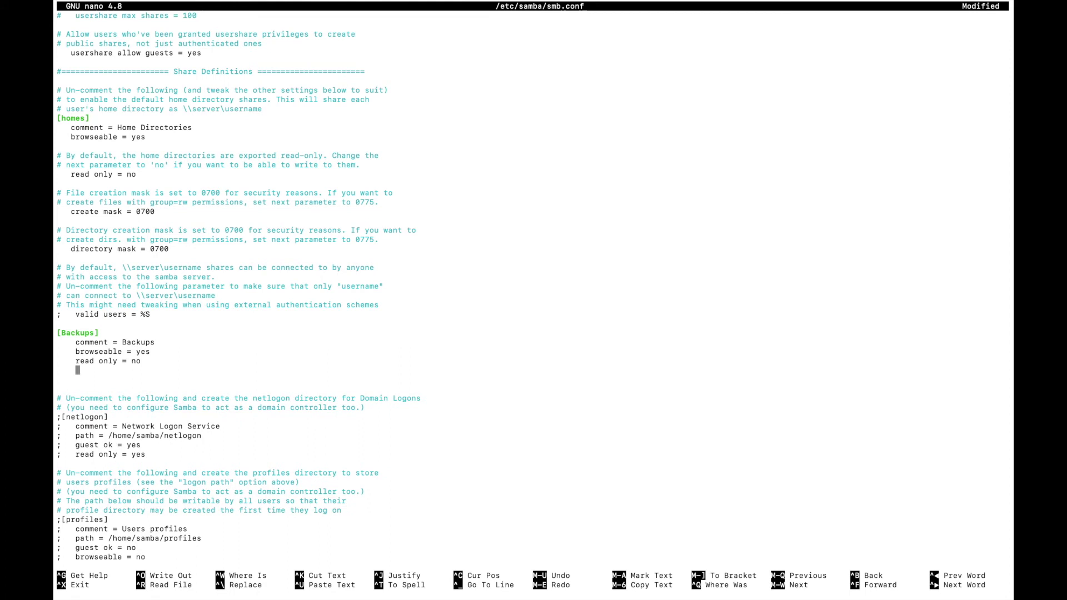
type("create mask = 0")
type("7")
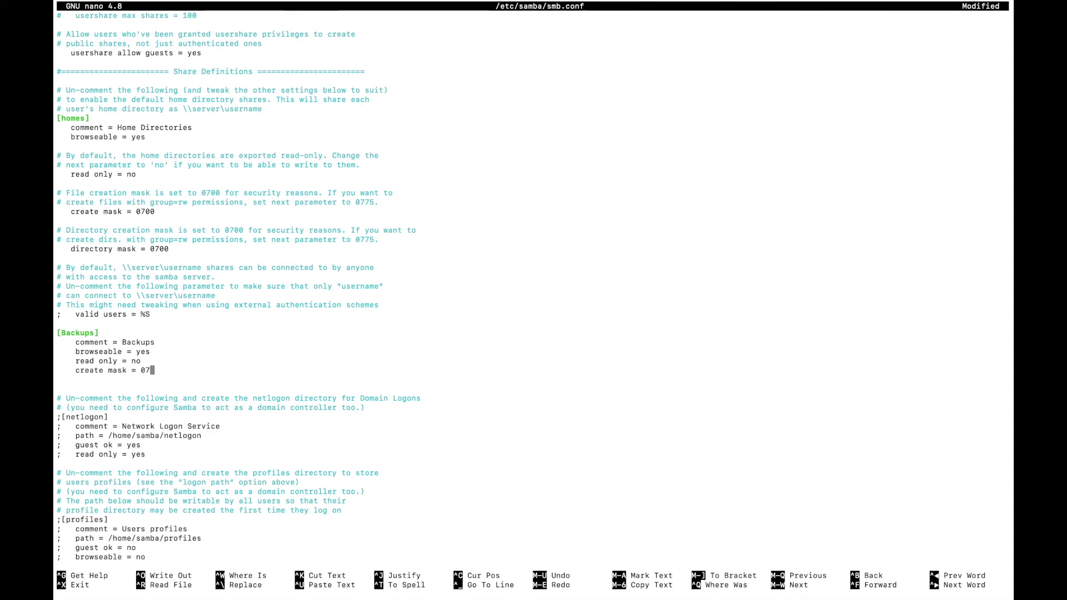
type("7")
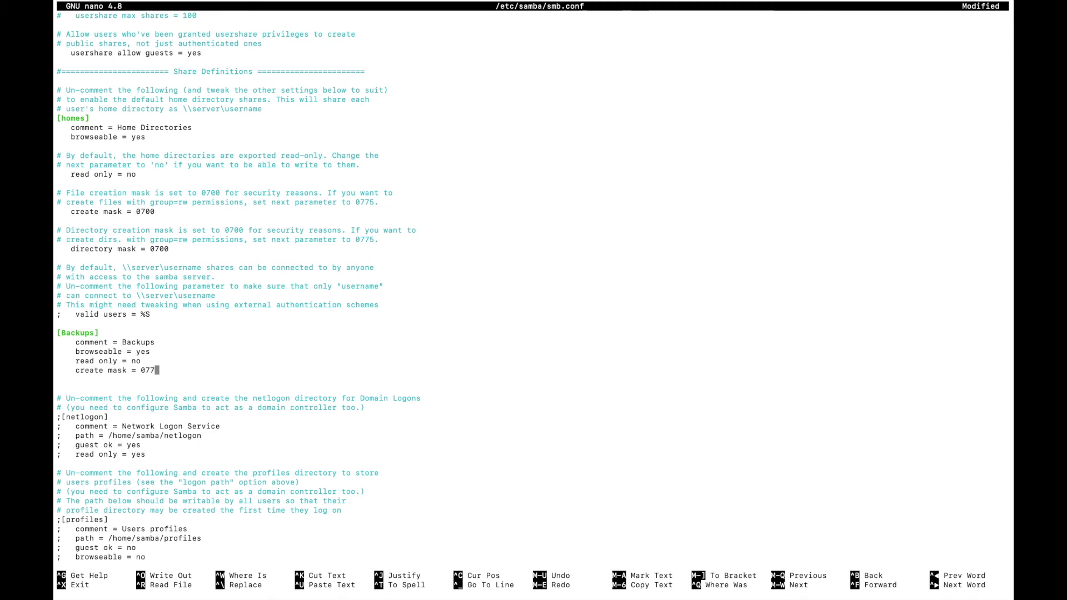
type("0")
Add a 'directory mask = 0770' line below 'create mask = 0770' in the [Backups] share
left_click(147, 370)
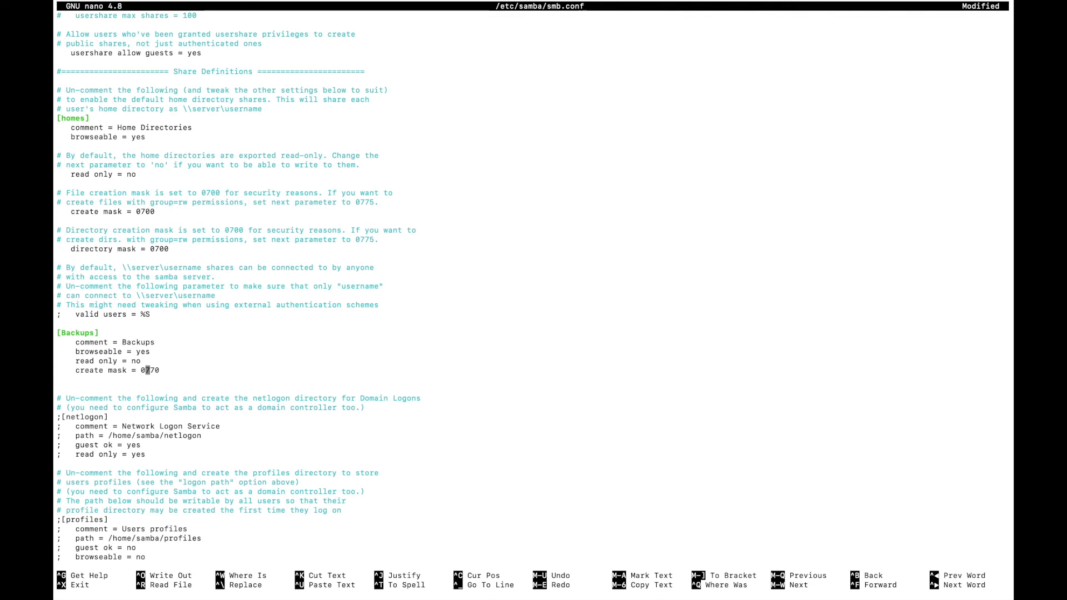
left_click(152, 370)
left_click(157, 370)
left_click(162, 370)
key("Return")
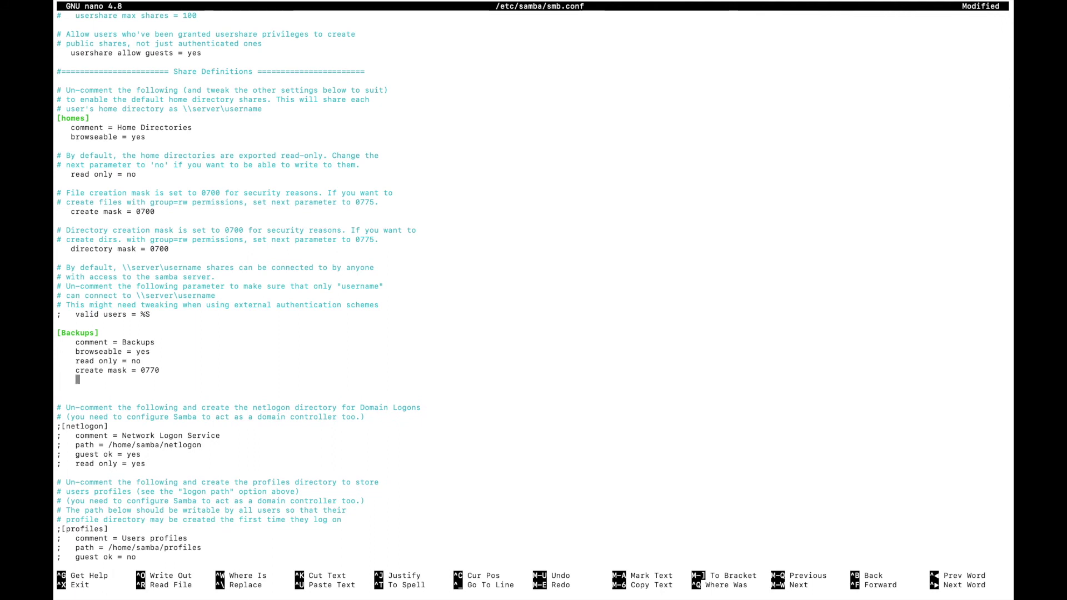
type("directory mask = ")
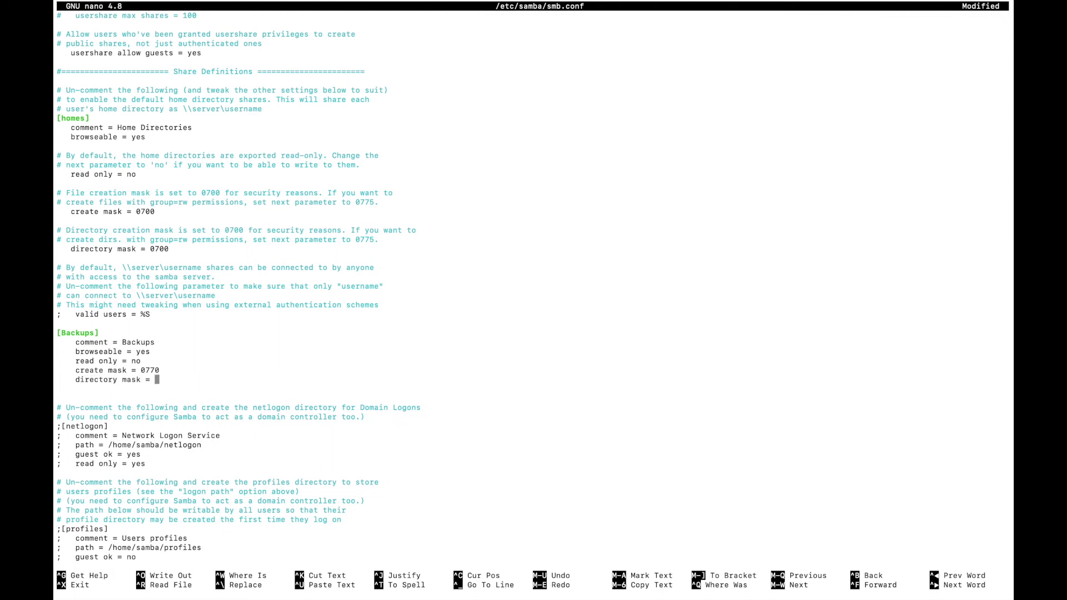
type("0770")
key("Return")
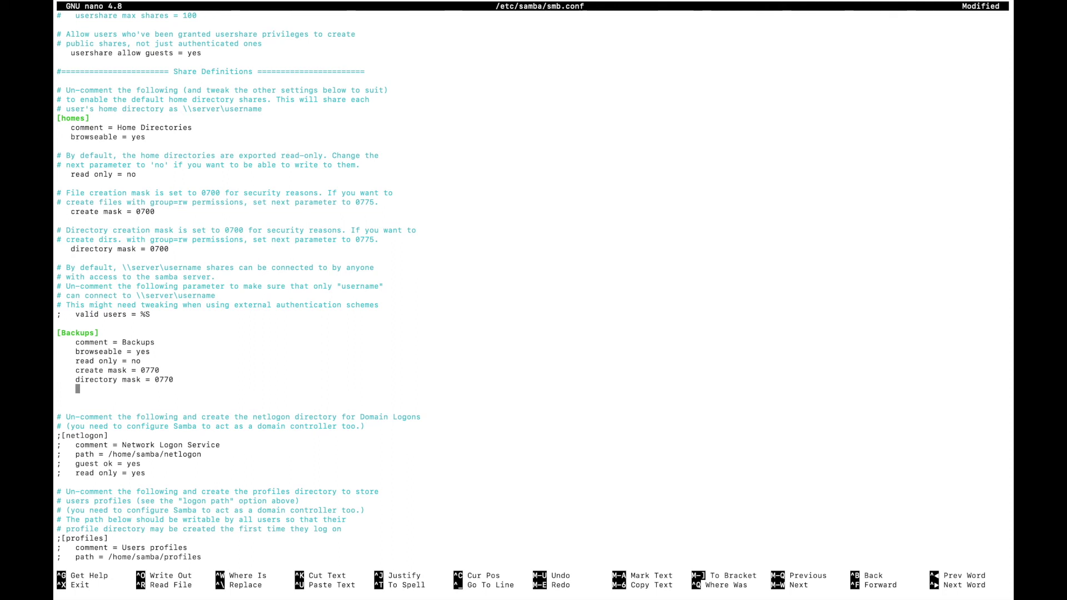
Add 'path = /Backups' to the share, save smb.conf, and type 'sudo systemctl restart samba'
left_click_drag(76, 454, 202, 454)
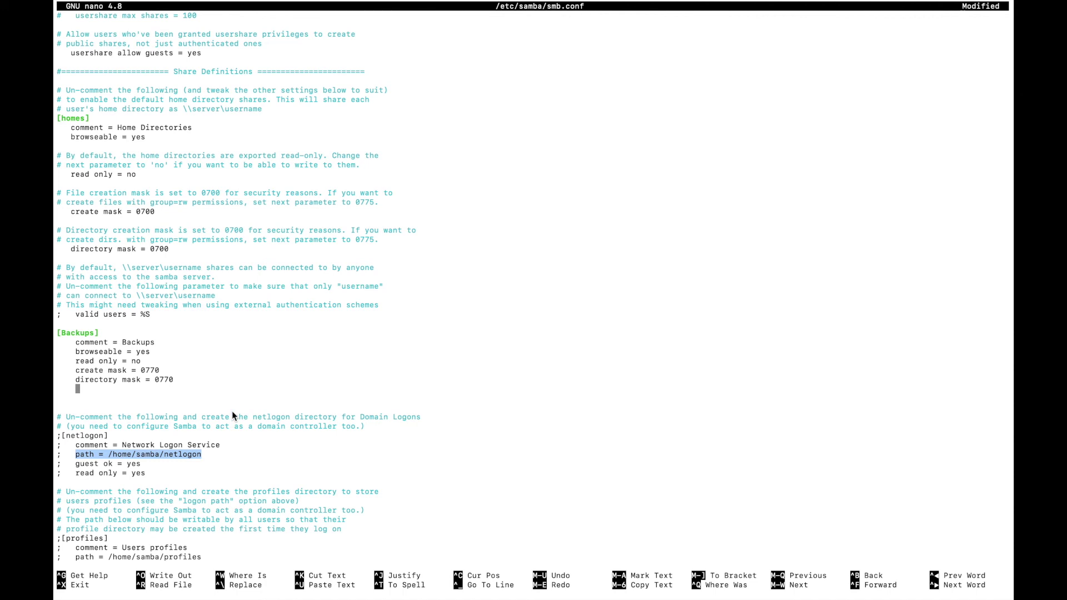
type("path ")
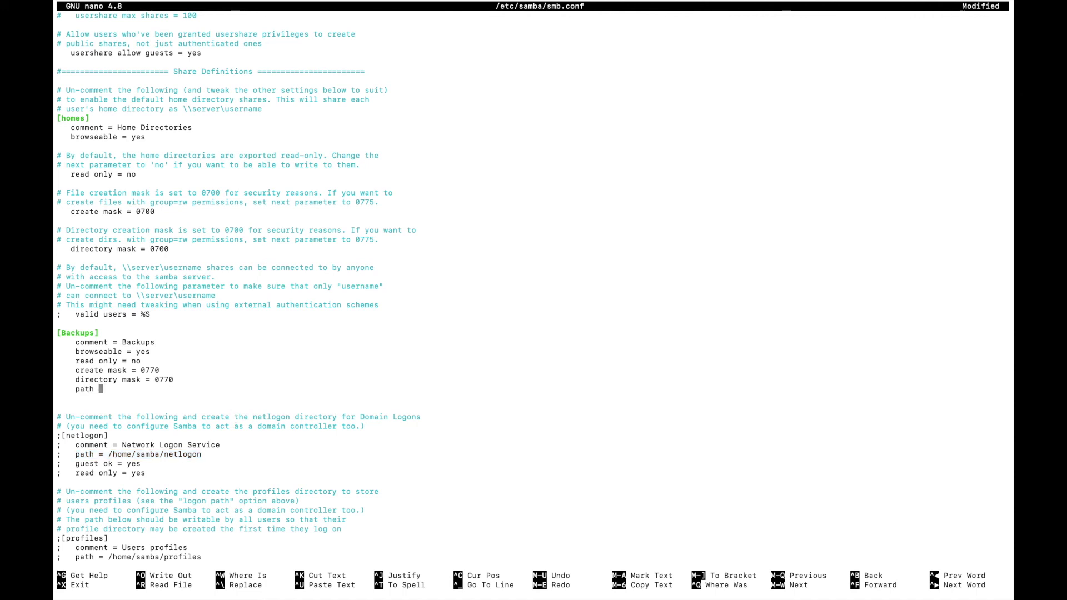
type("= /Backups")
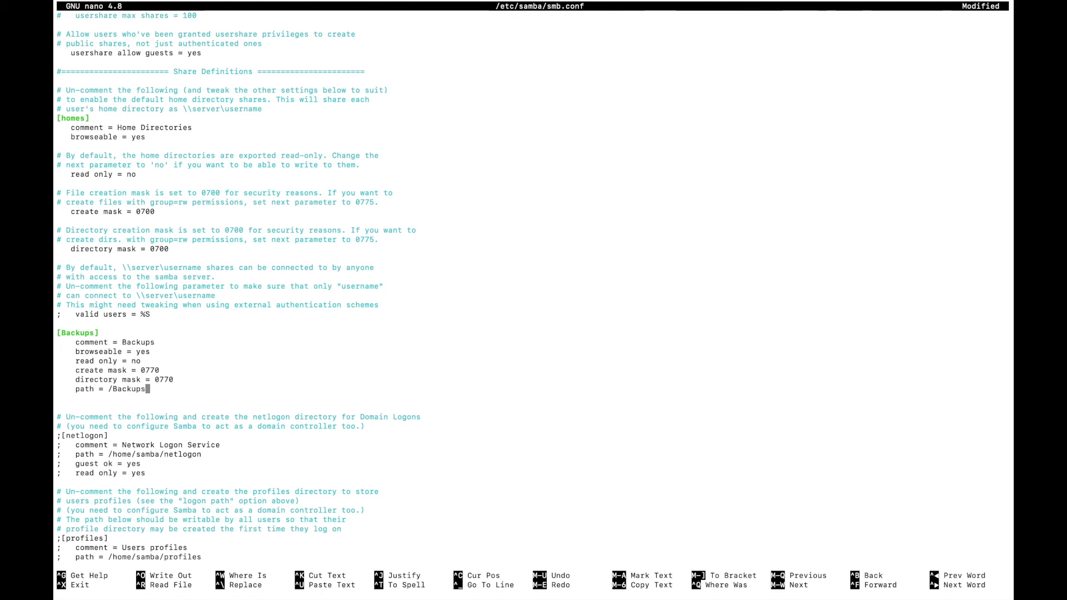
key("ctrl+x")
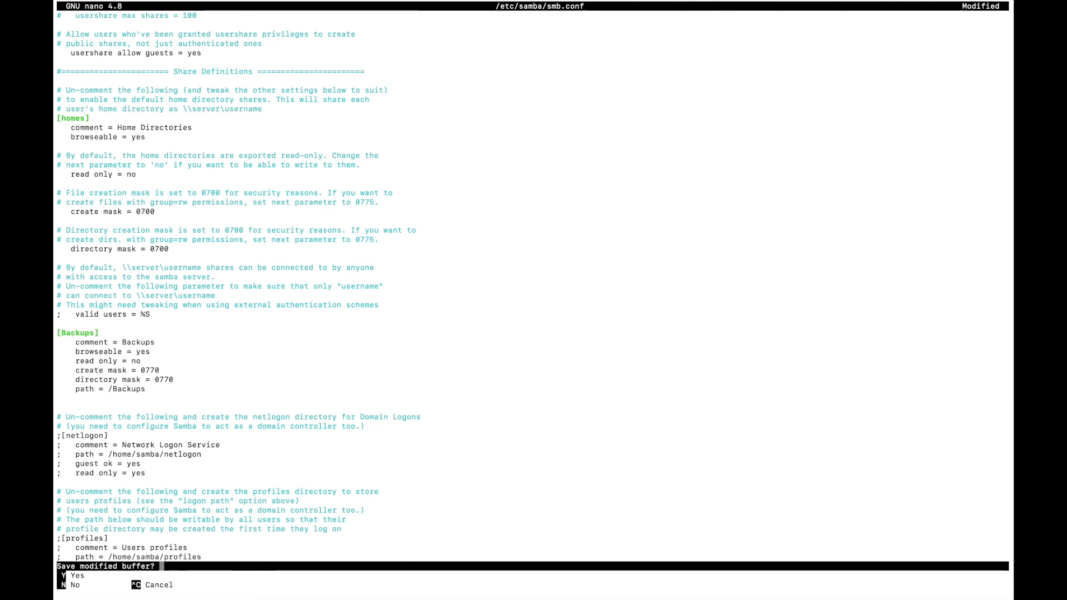
key("y")
key("Return")
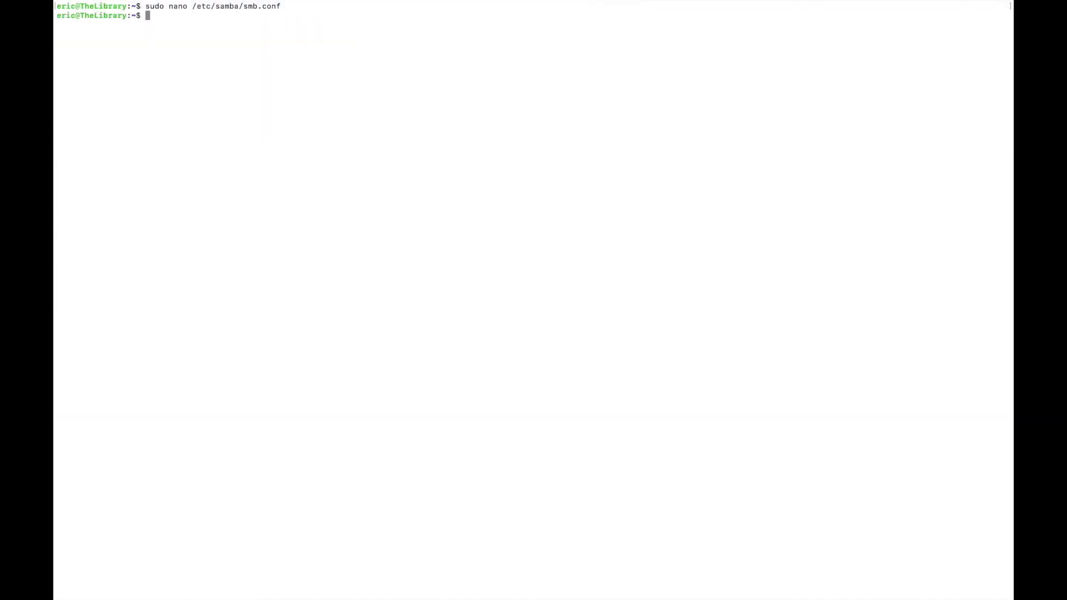
type("sudo systemctl")
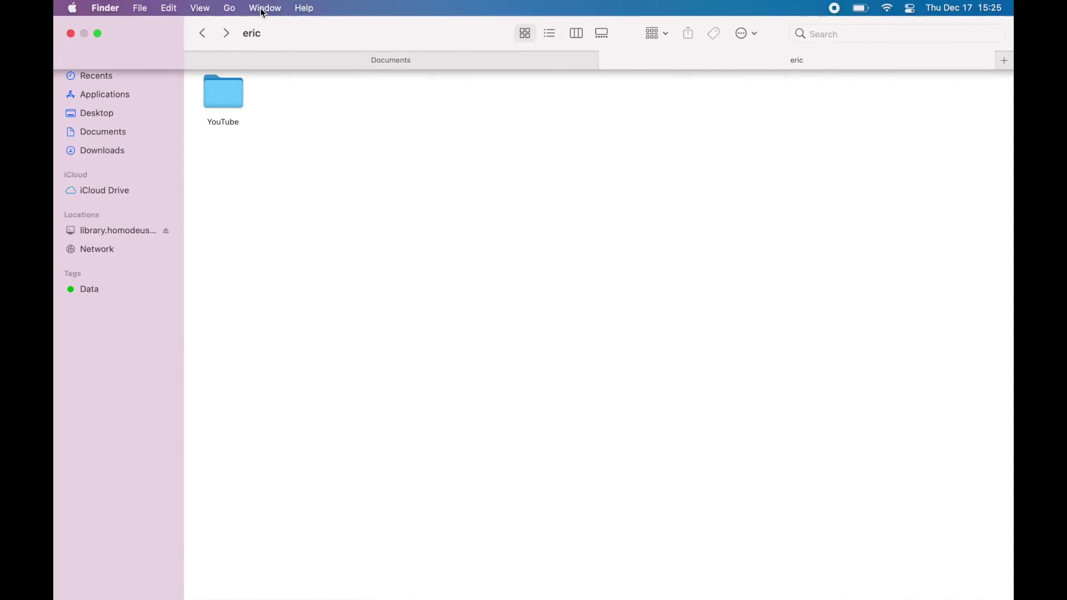
In Connect to Server, change the share at the end of the server address to Backups
left_click(233, 8)
left_click(262, 284)
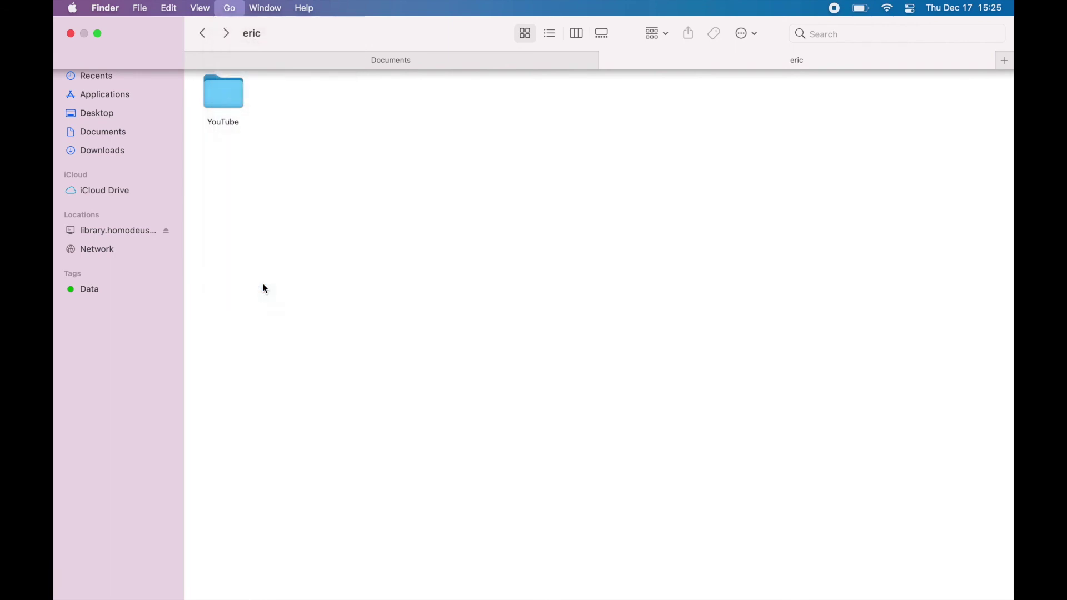
double_click(543, 148)
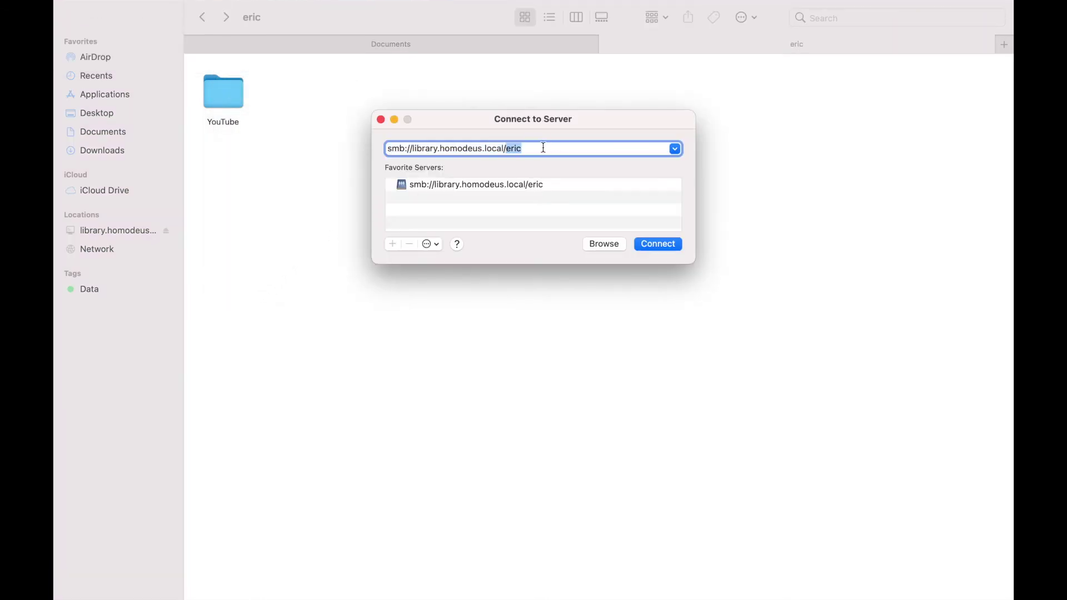
type("Backups")
Close the Connect to Server window
left_click(380, 119)
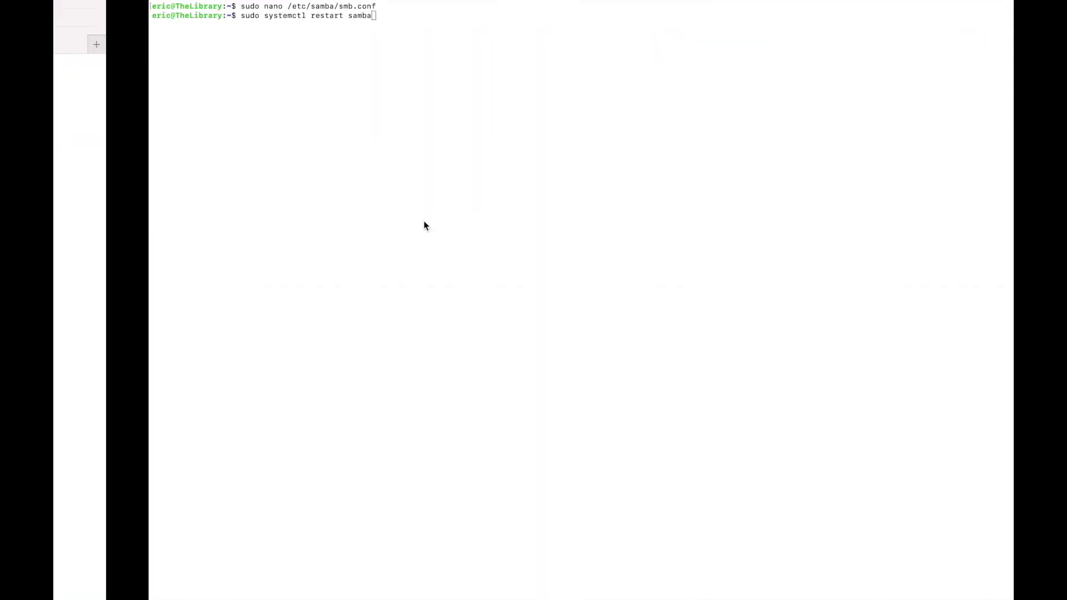